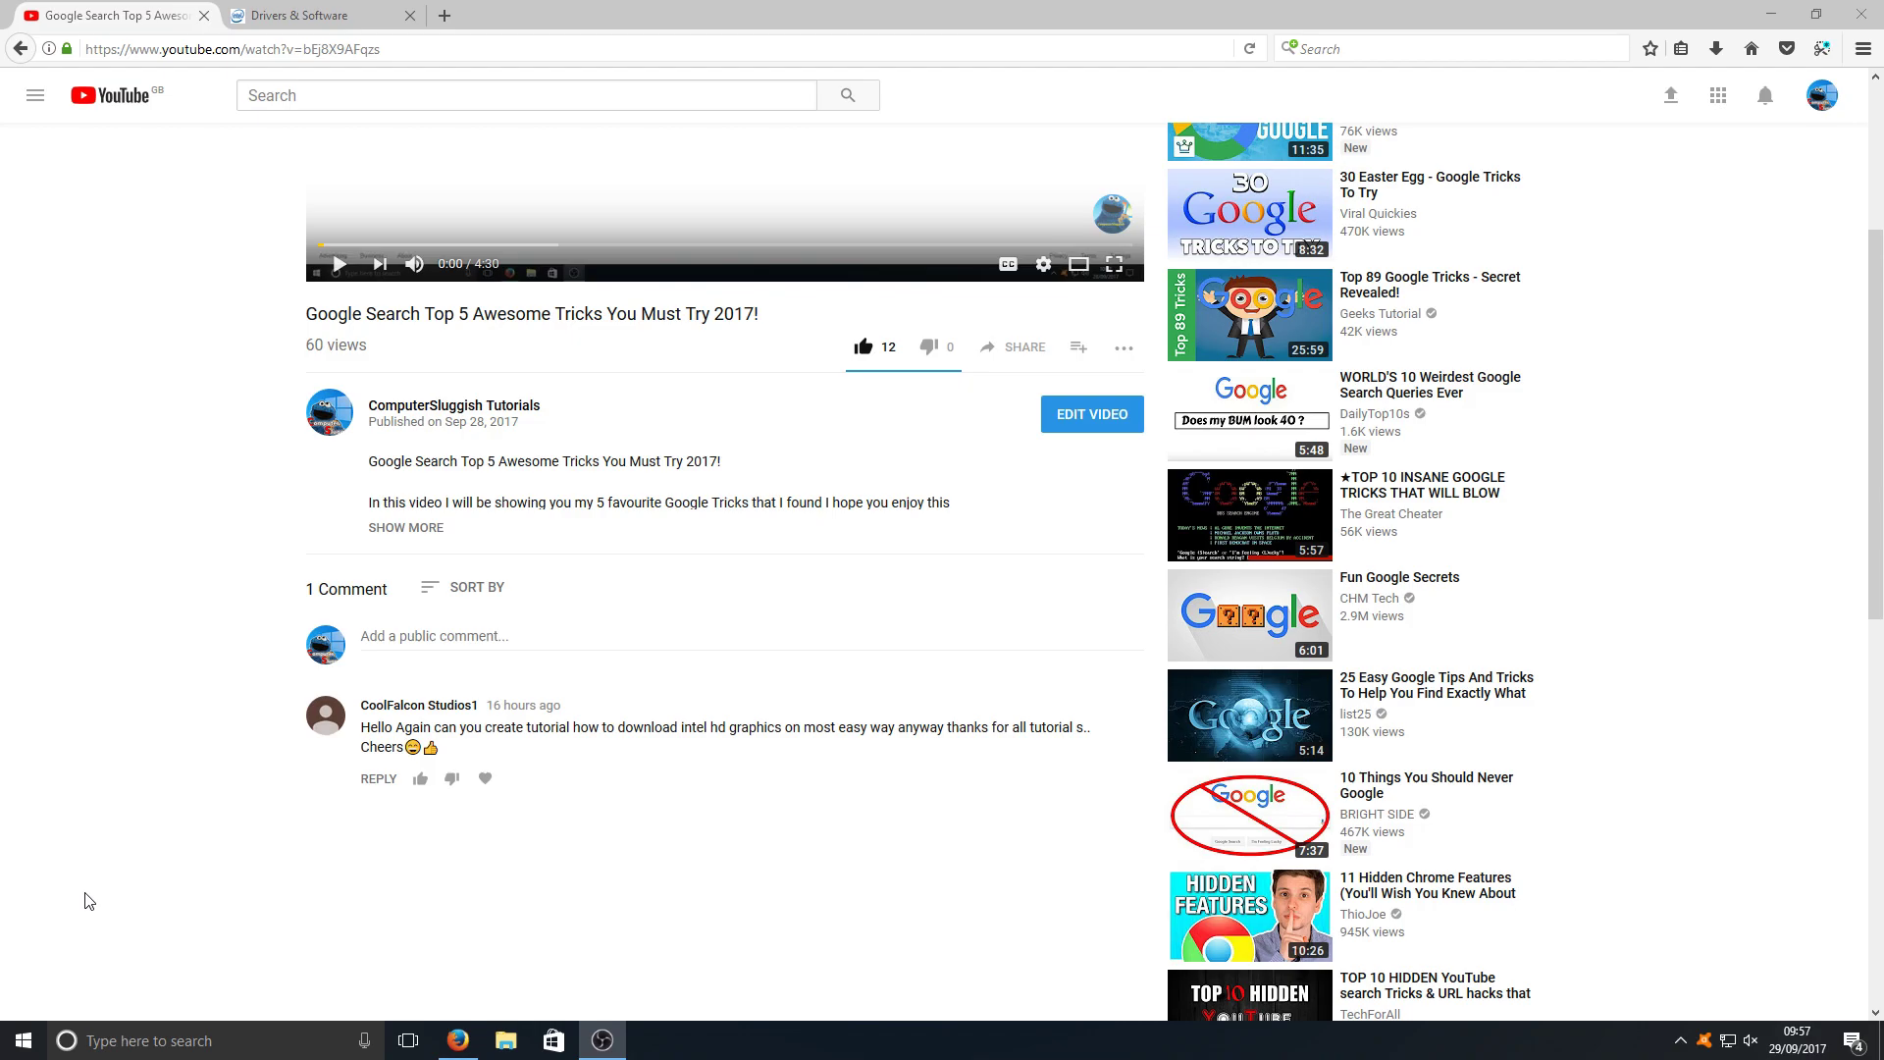
# - Pick Graphics Drivers as the product on Intel's Drivers & Software page
pyautogui.click(349, 16)
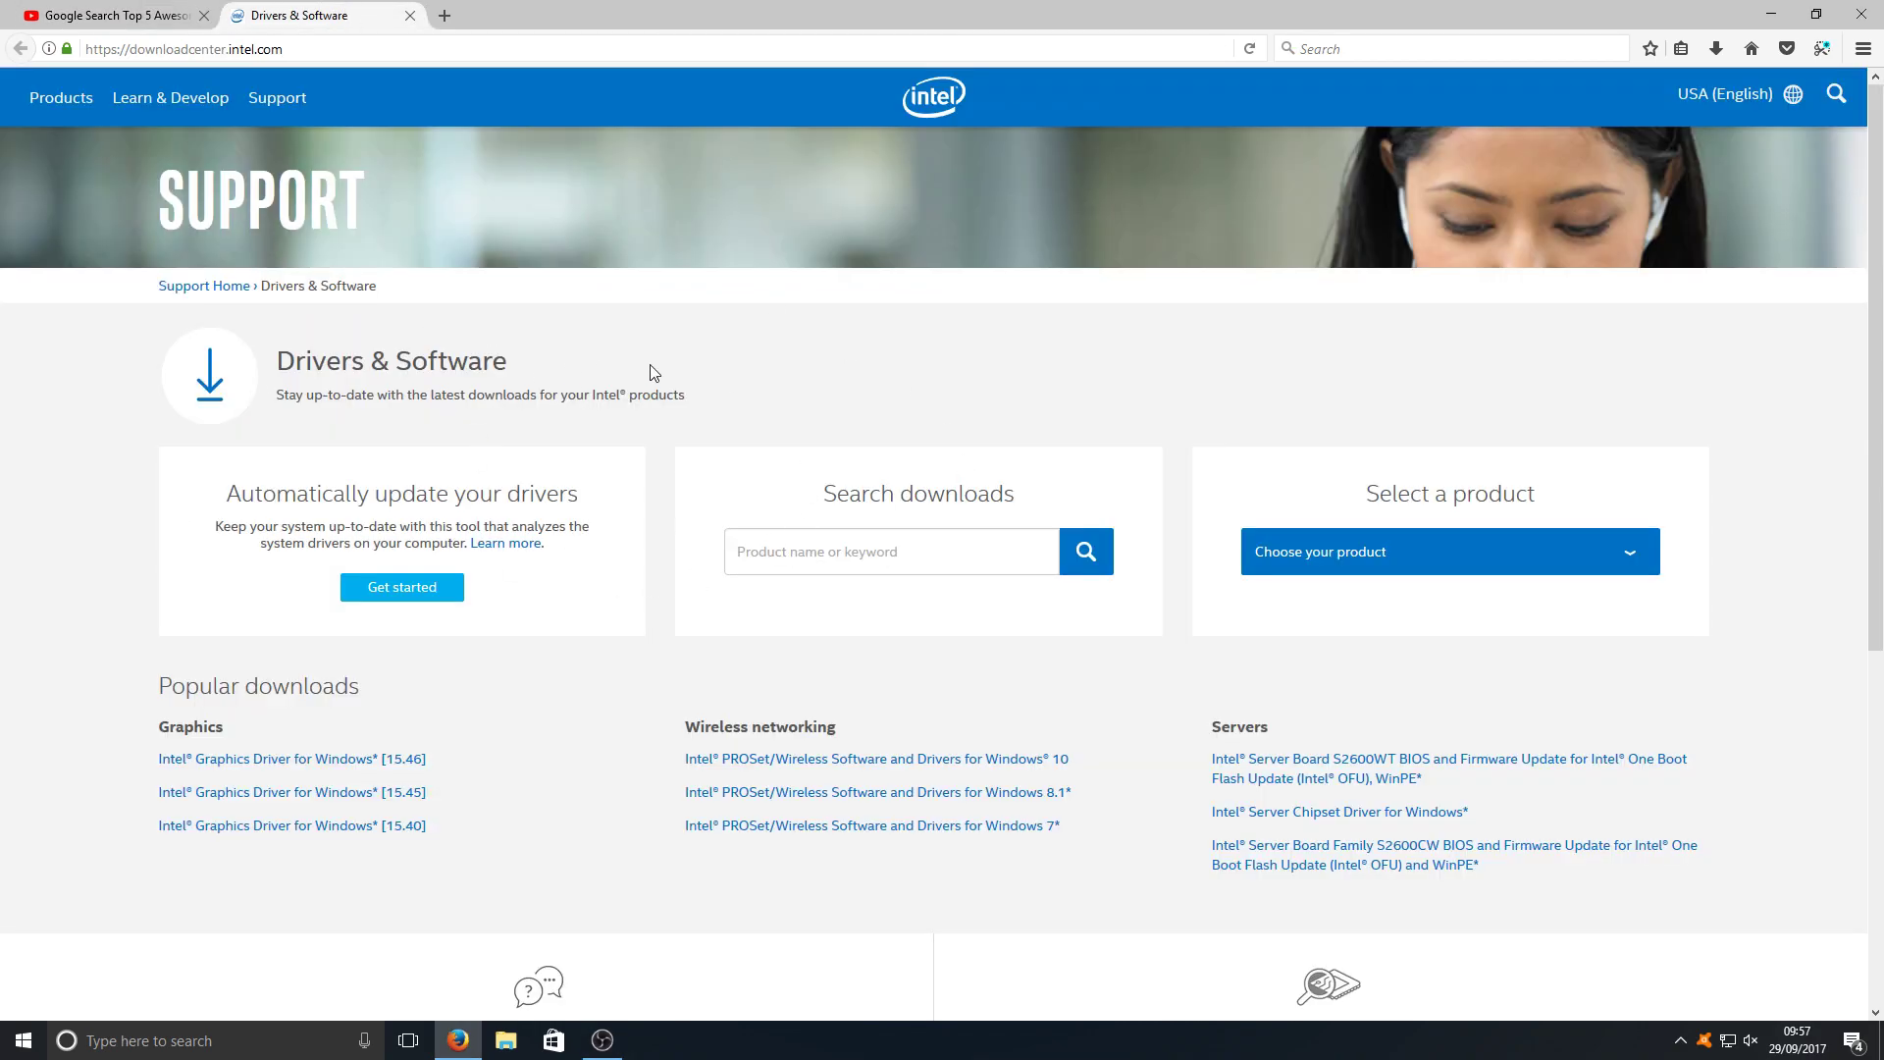
pyautogui.scroll(-3, 652, 375)
pyautogui.scroll(3, 654, 369)
pyautogui.click(1577, 564)
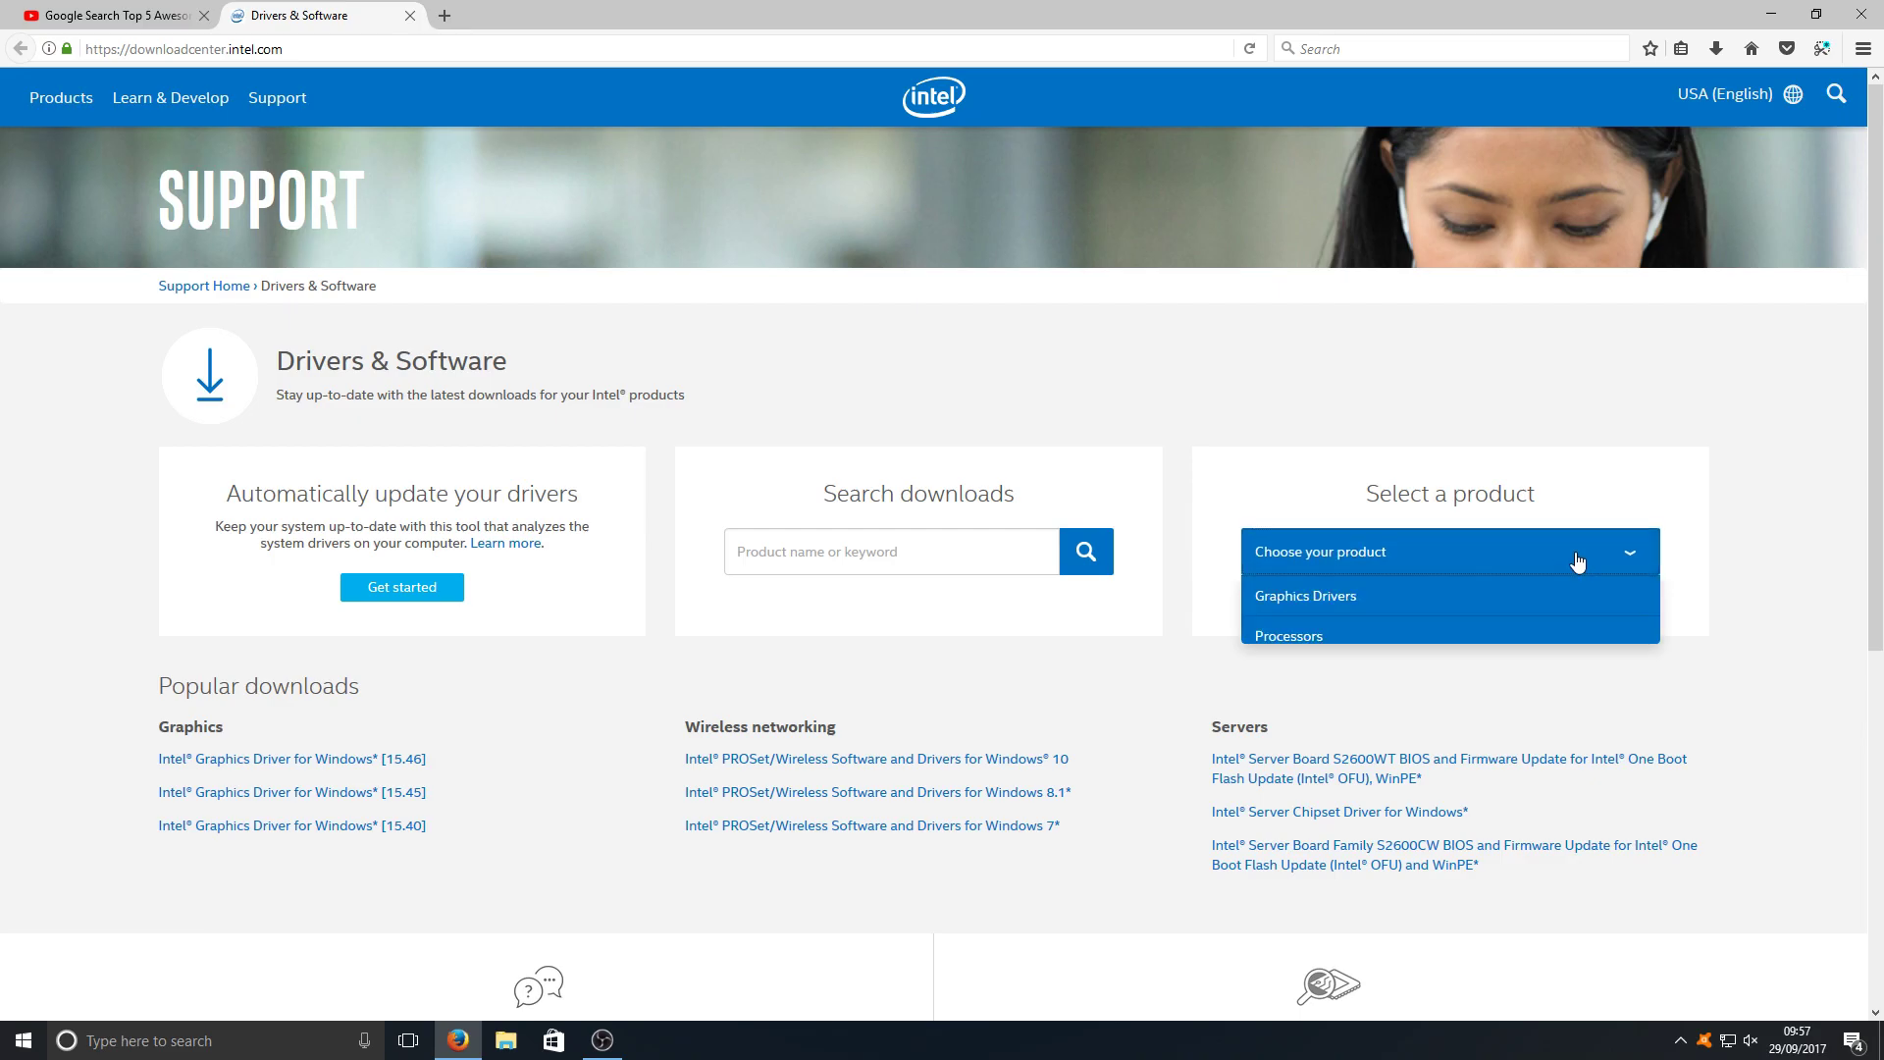
pyautogui.click(1338, 608)
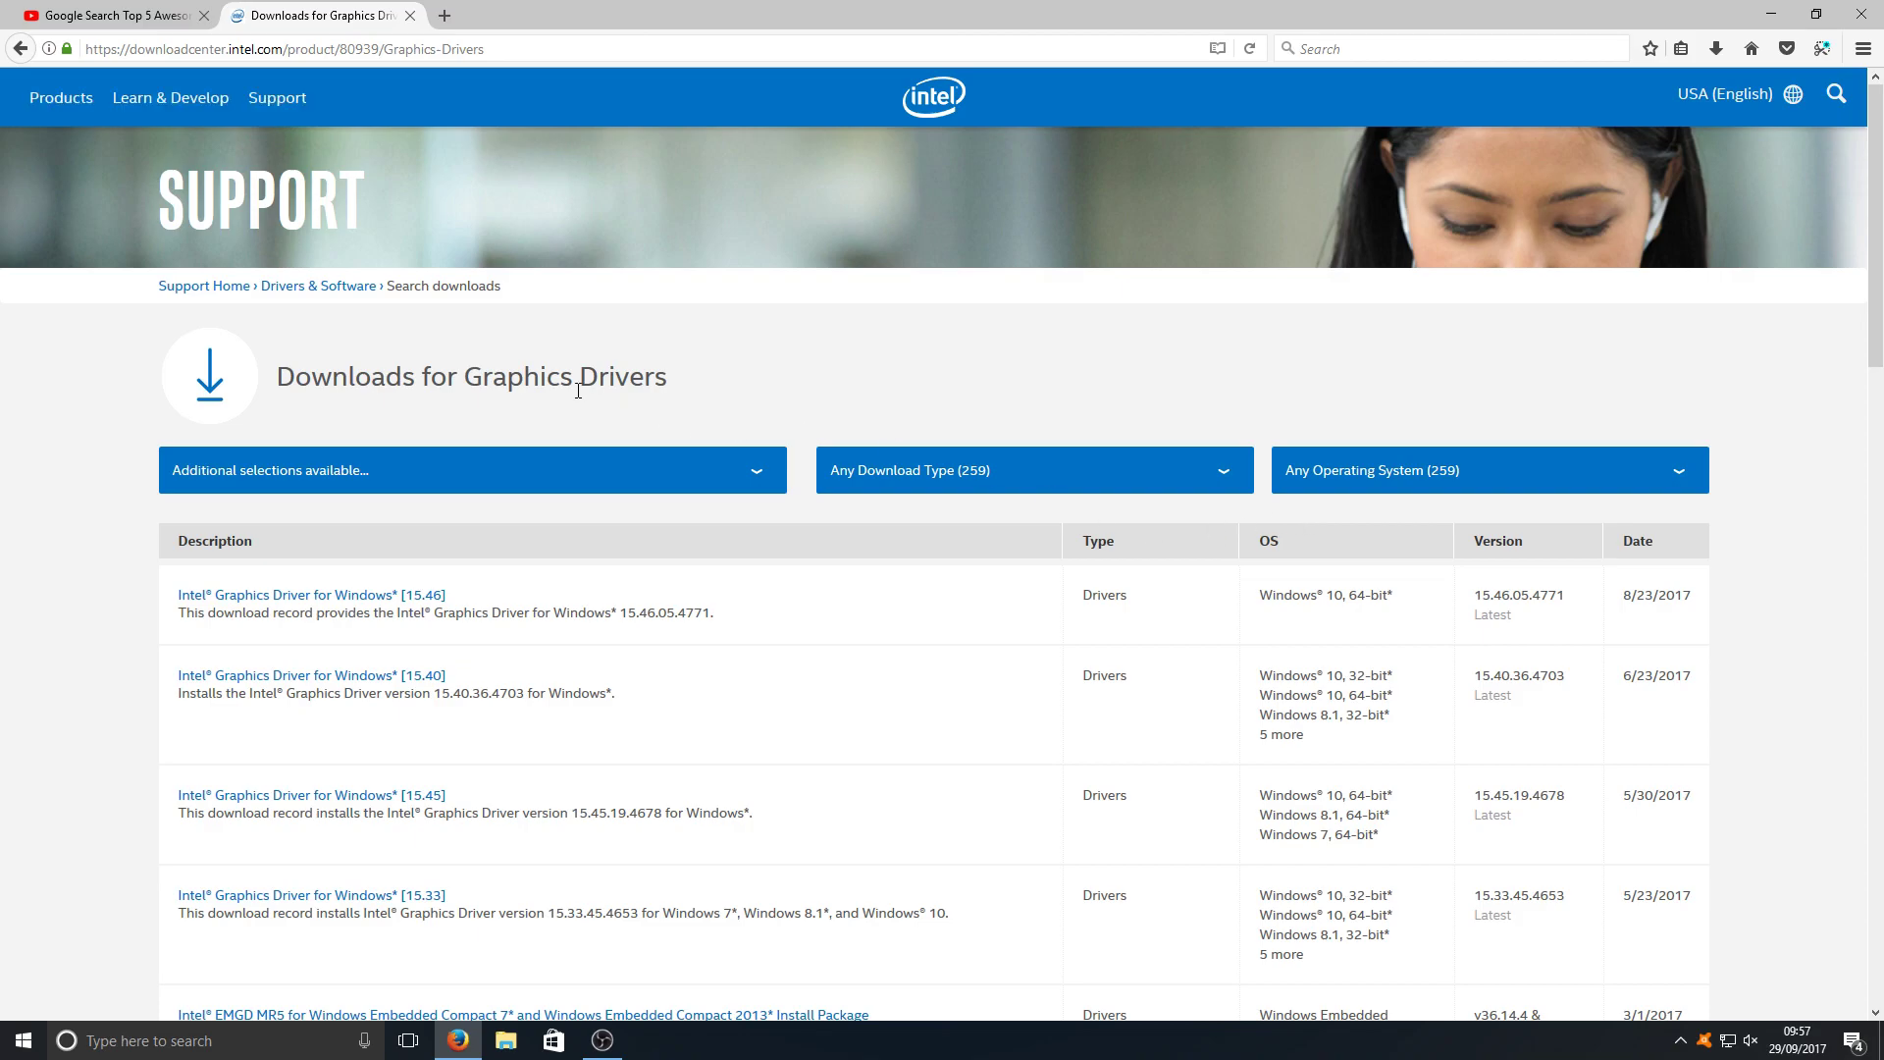
pyautogui.click(121, 1041)
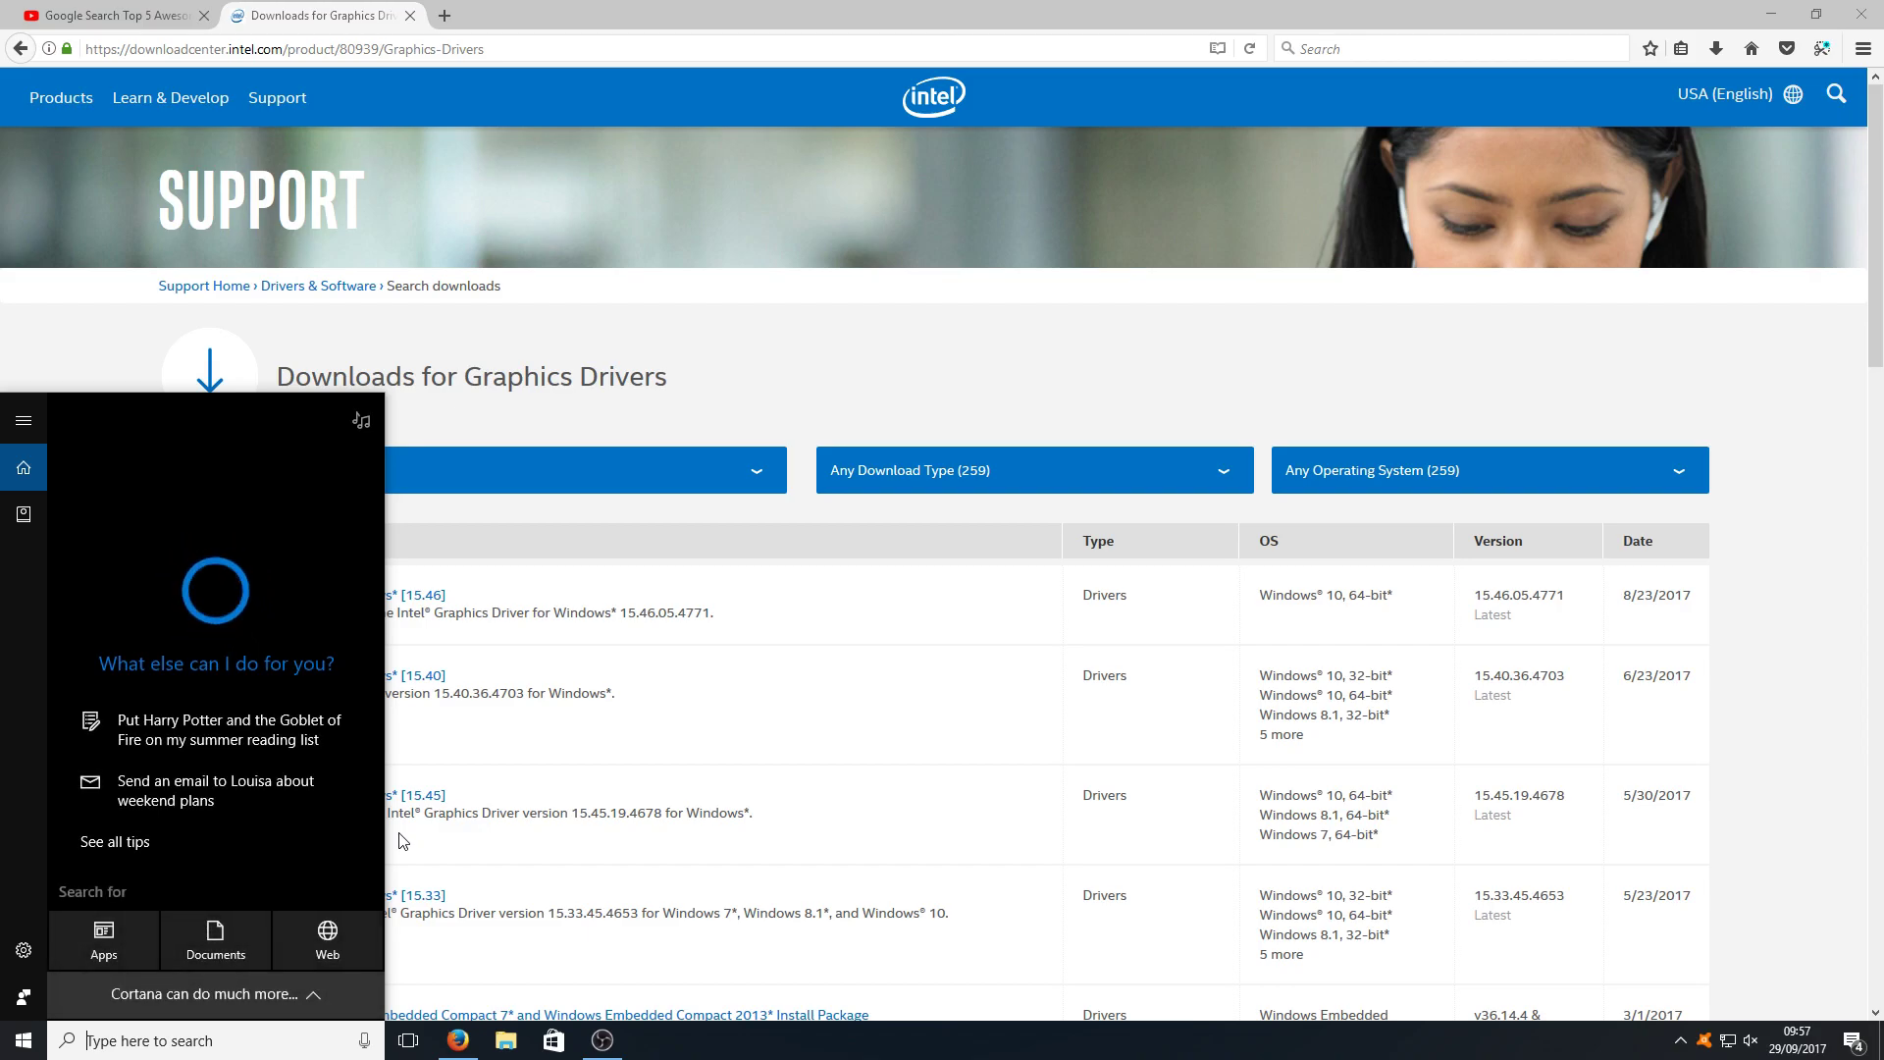
pyautogui.write('dxdiag')
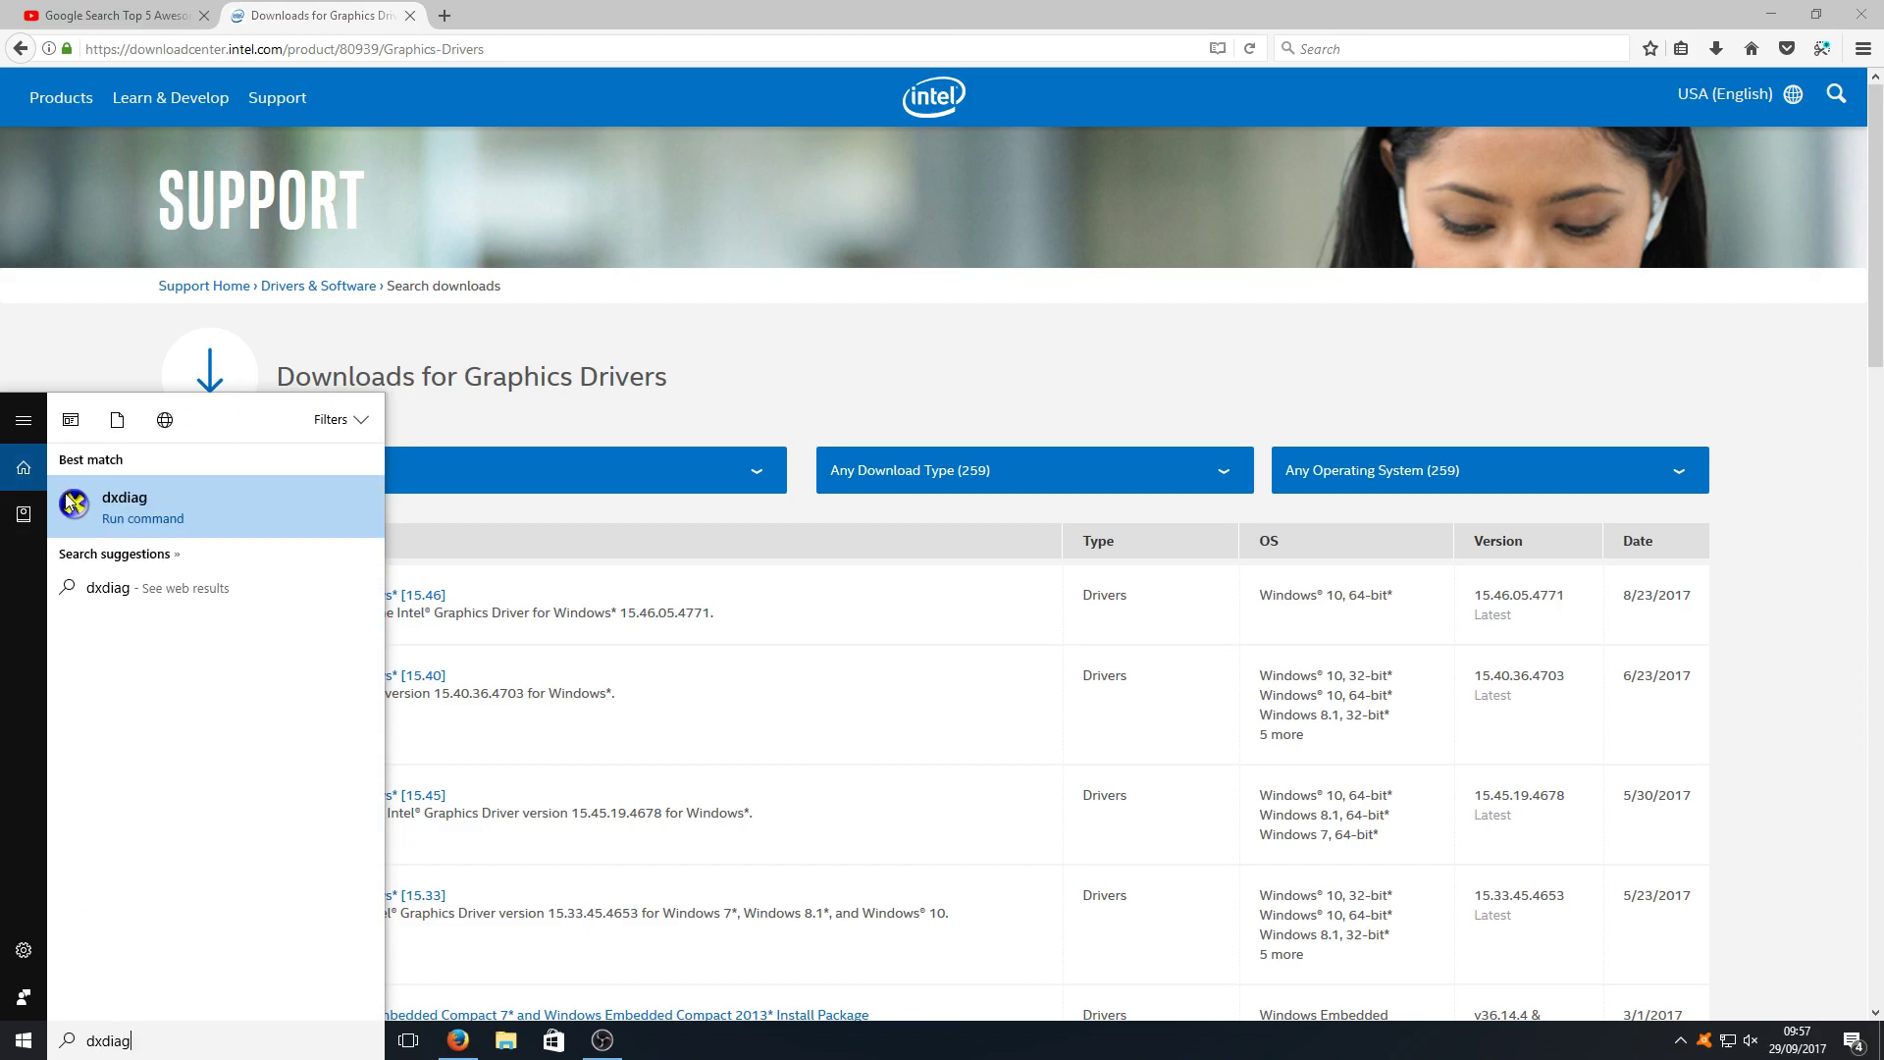
# - Run dxdiag from Windows search and minimise the browser to reveal it
pyautogui.click(197, 501)
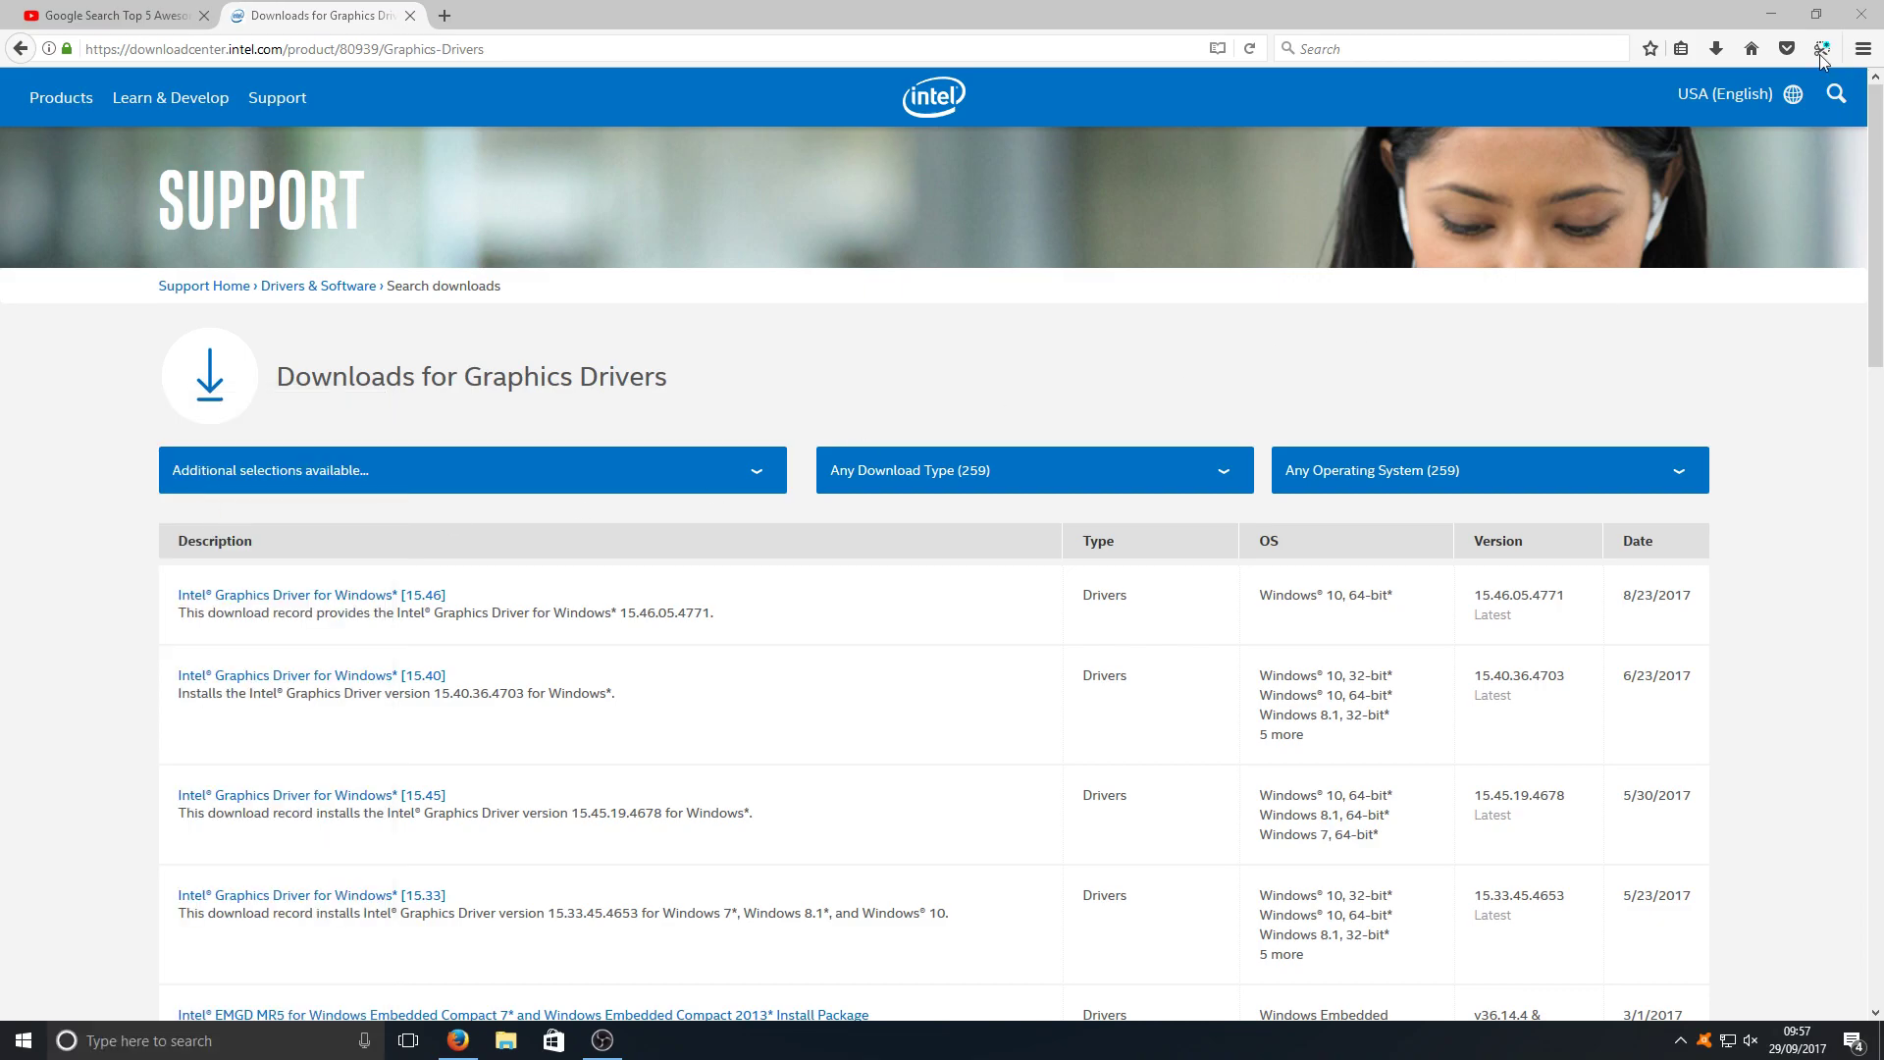
pyautogui.click(1767, 9)
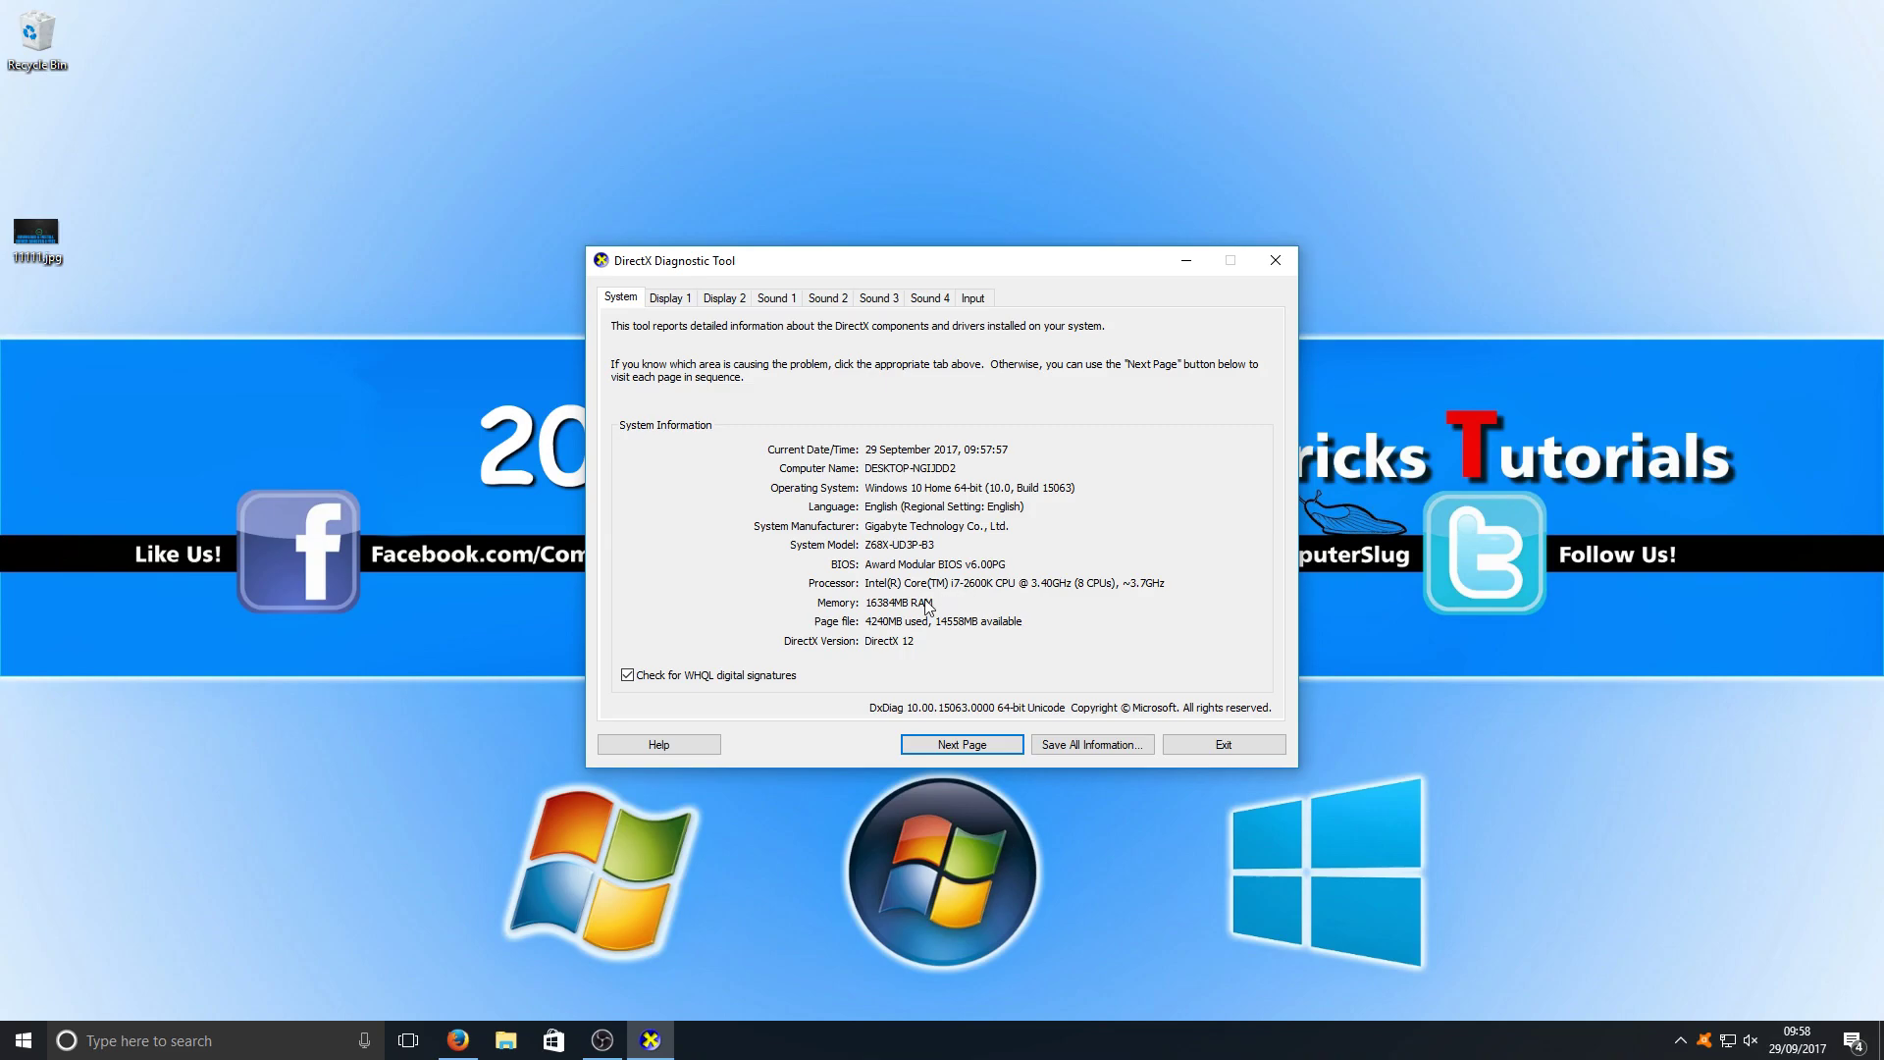
# - Choose Graphics for 2nd Generation Intel Processors under Additional selections
pyautogui.click(459, 1039)
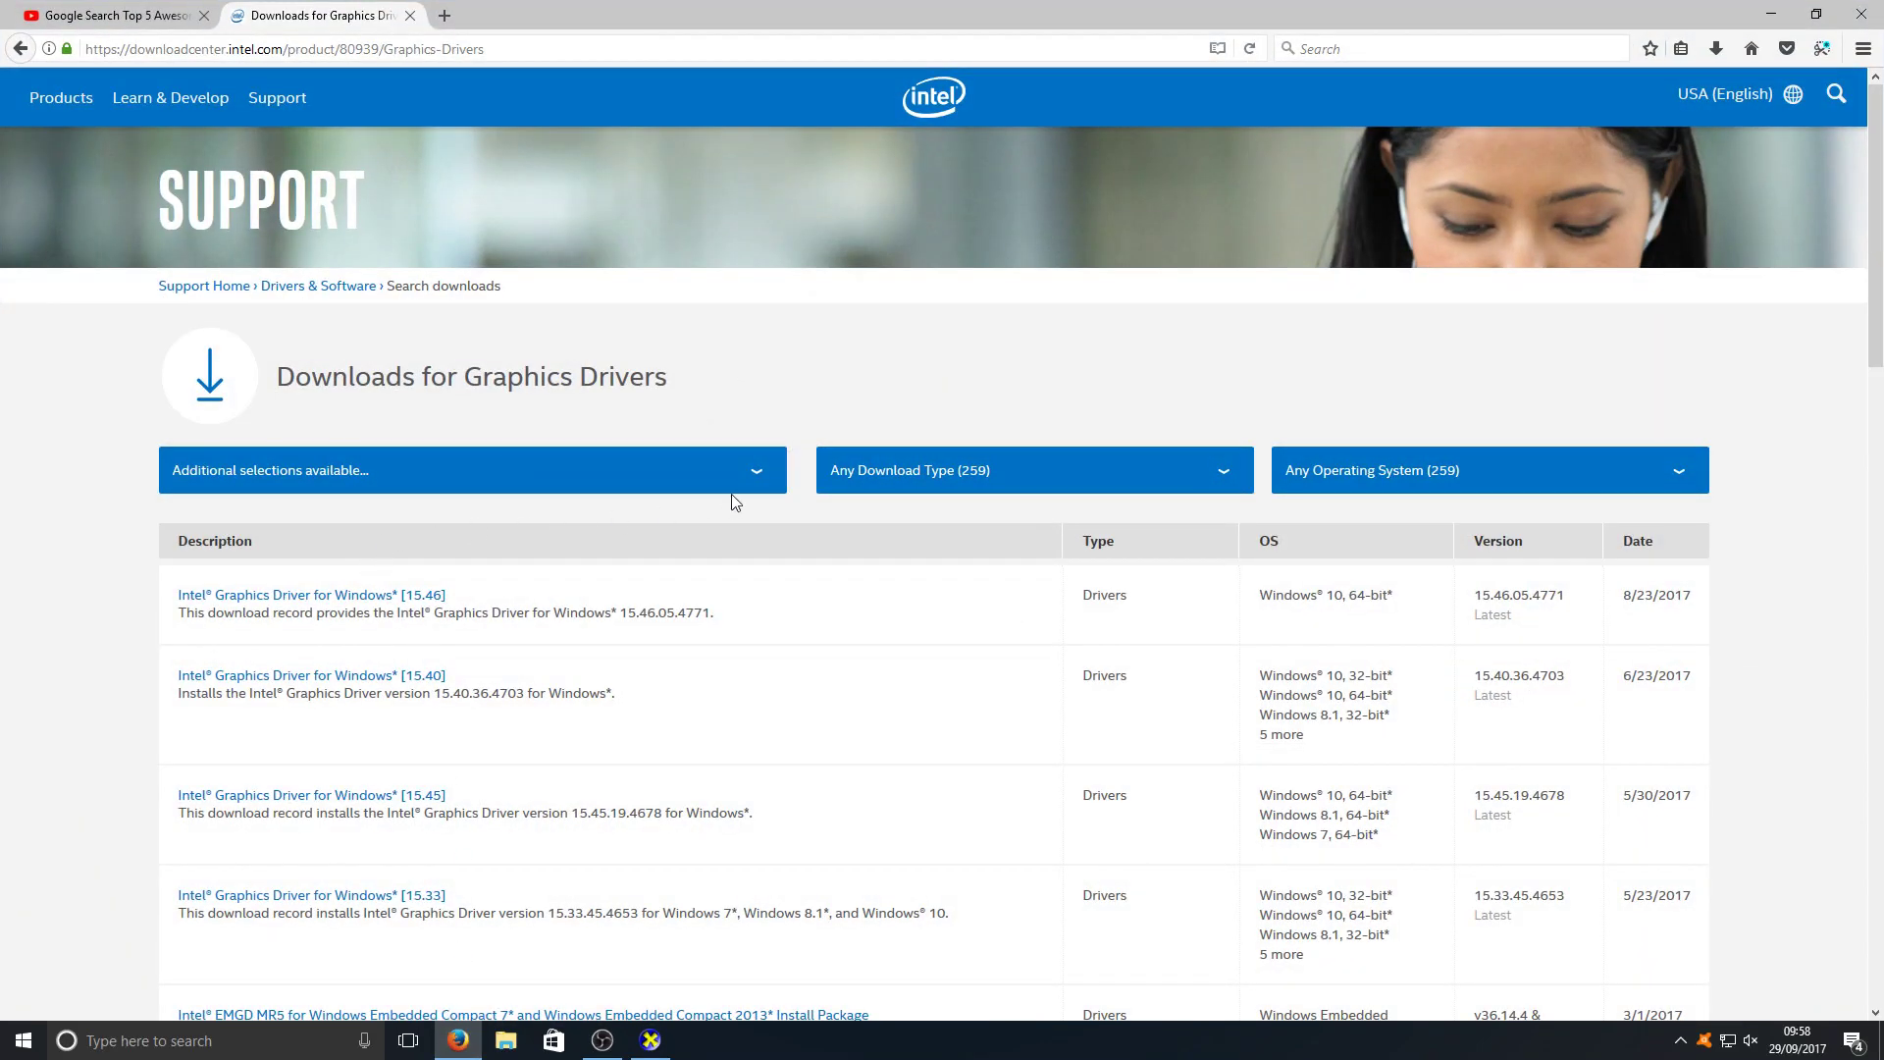
pyautogui.click(759, 480)
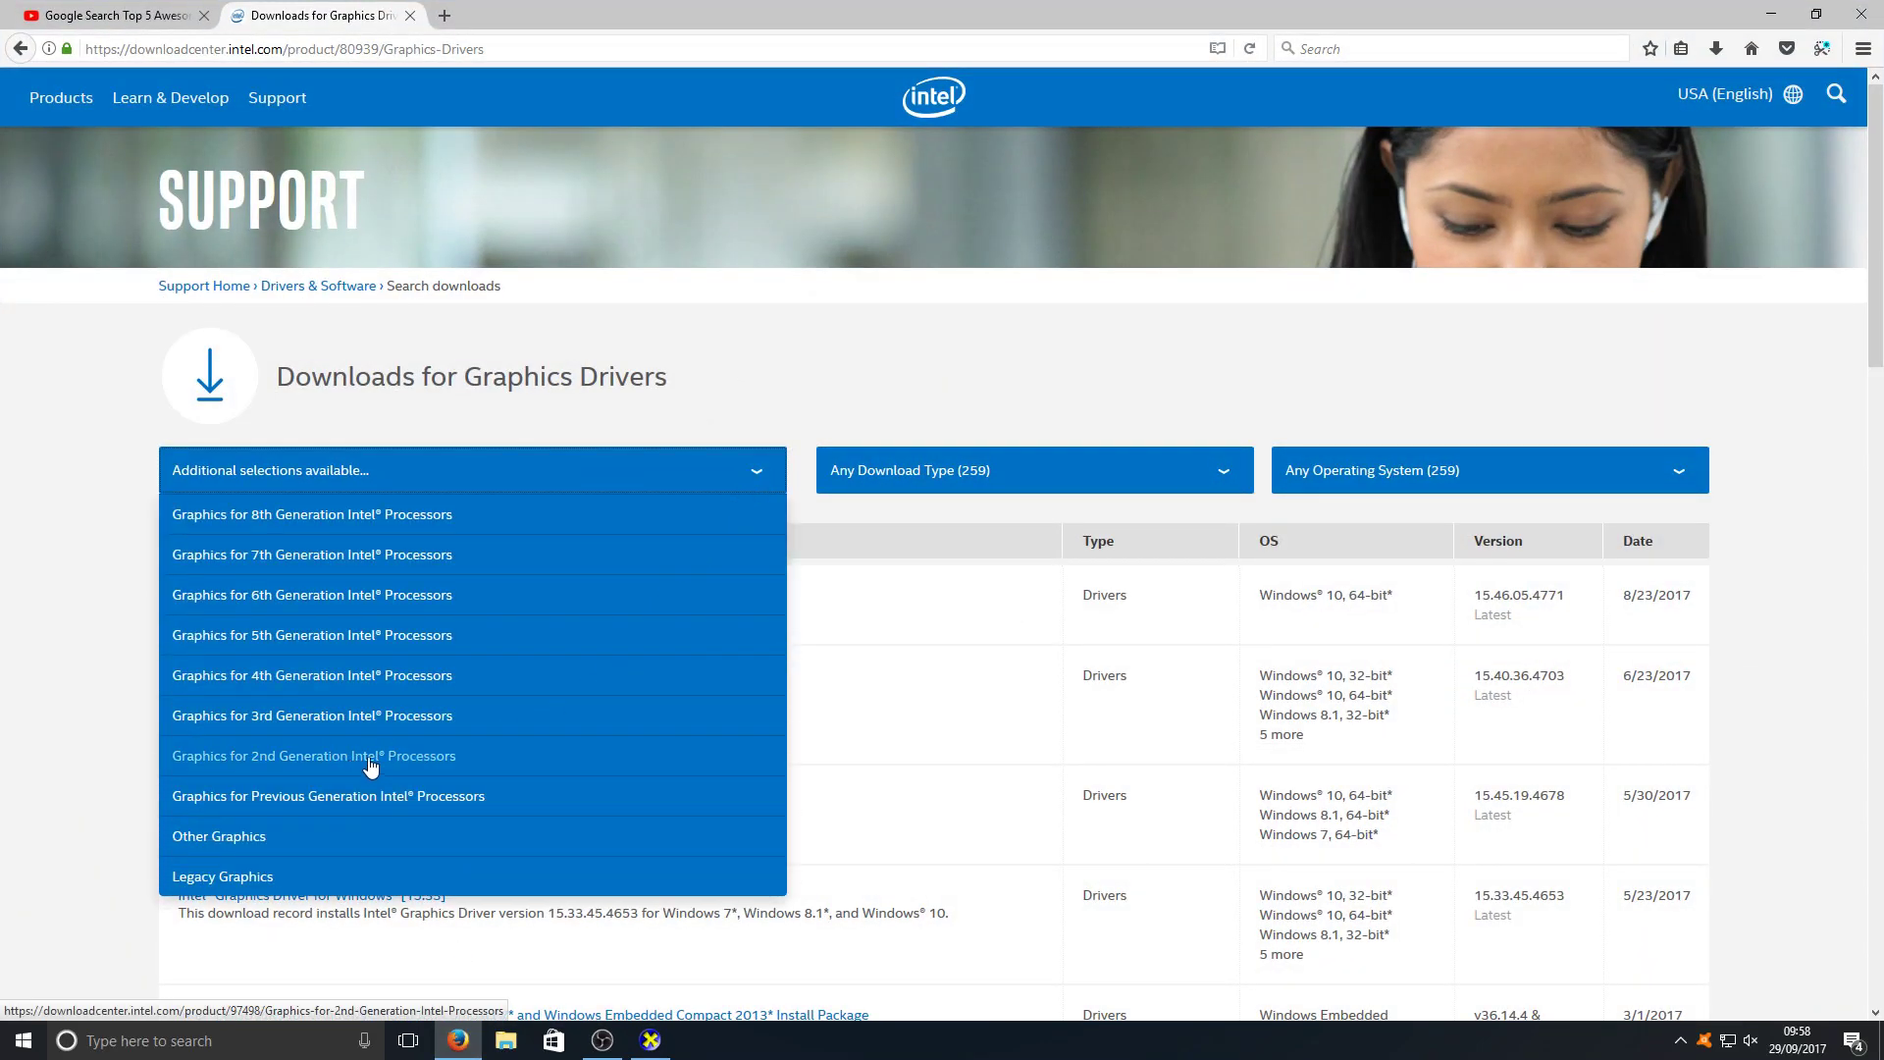
pyautogui.click(395, 765)
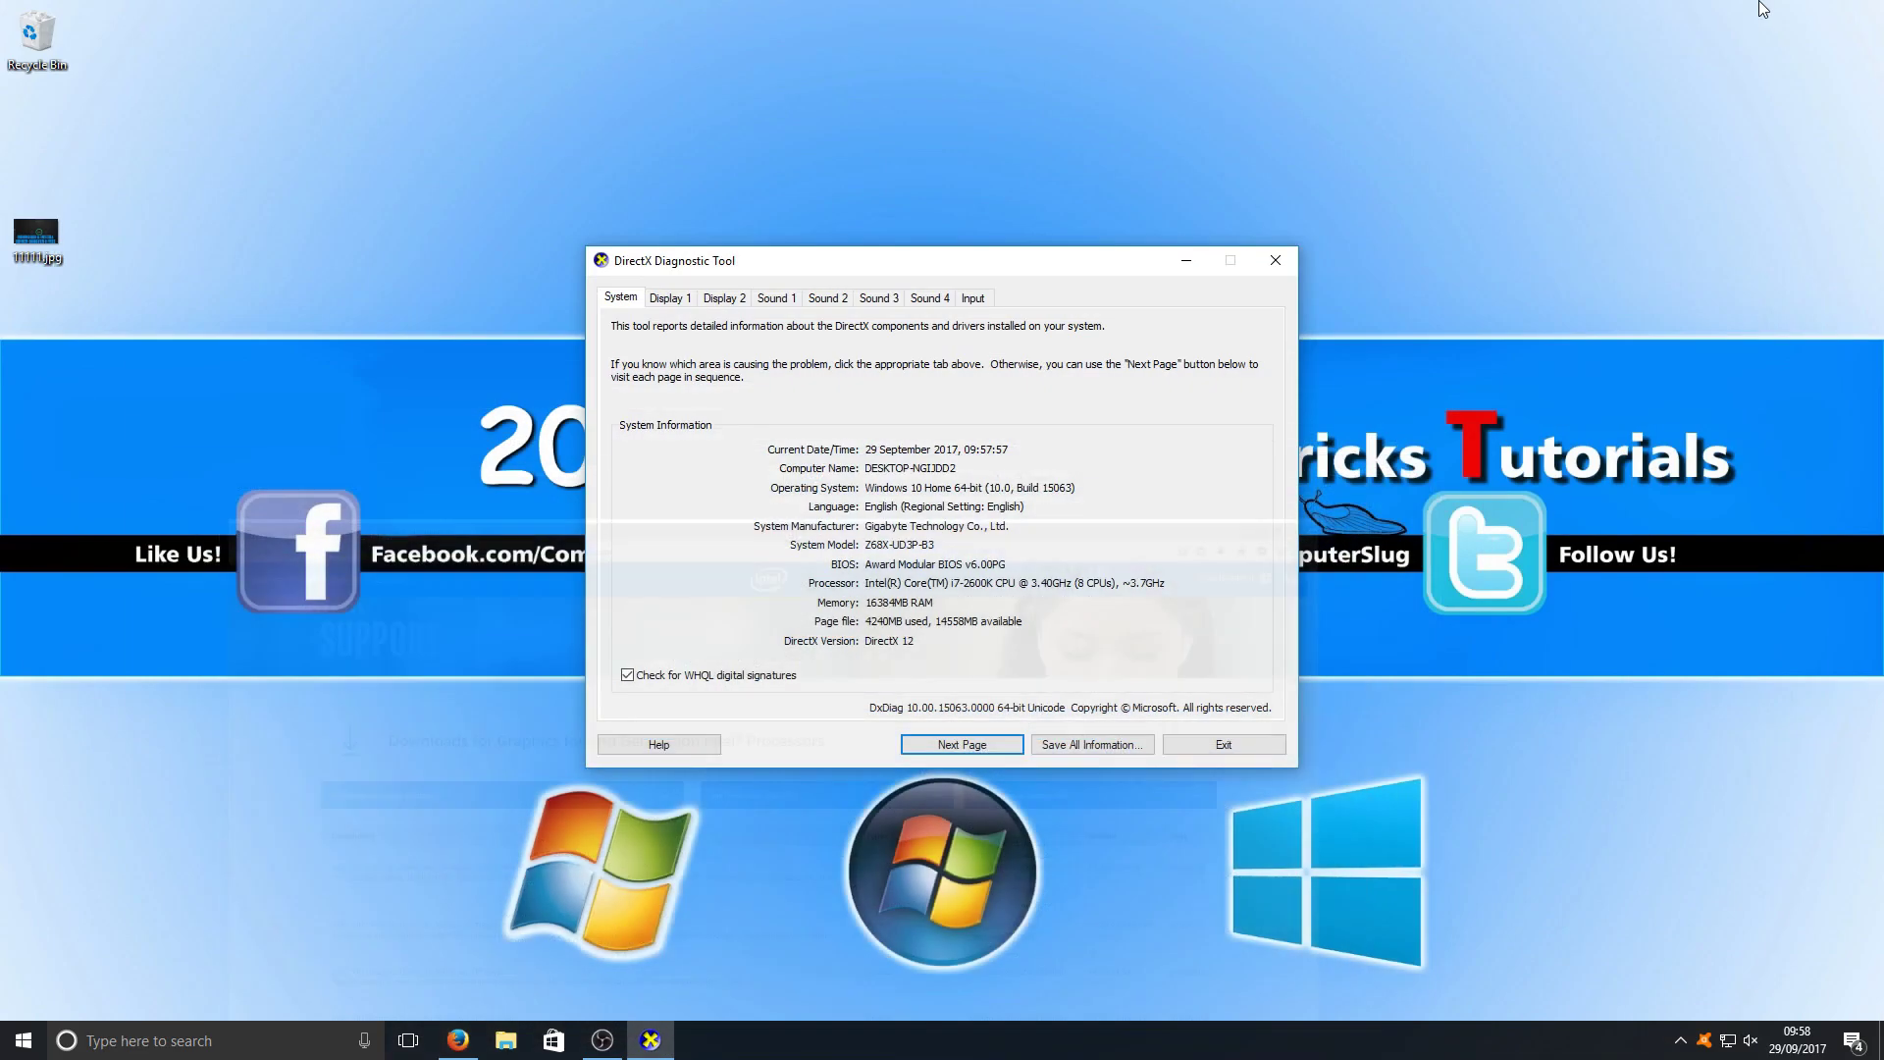
# - Check dxdiag's Display 1 tab for the NVIDIA GeForce GTX 960, then return to Firefox
pyautogui.click(672, 298)
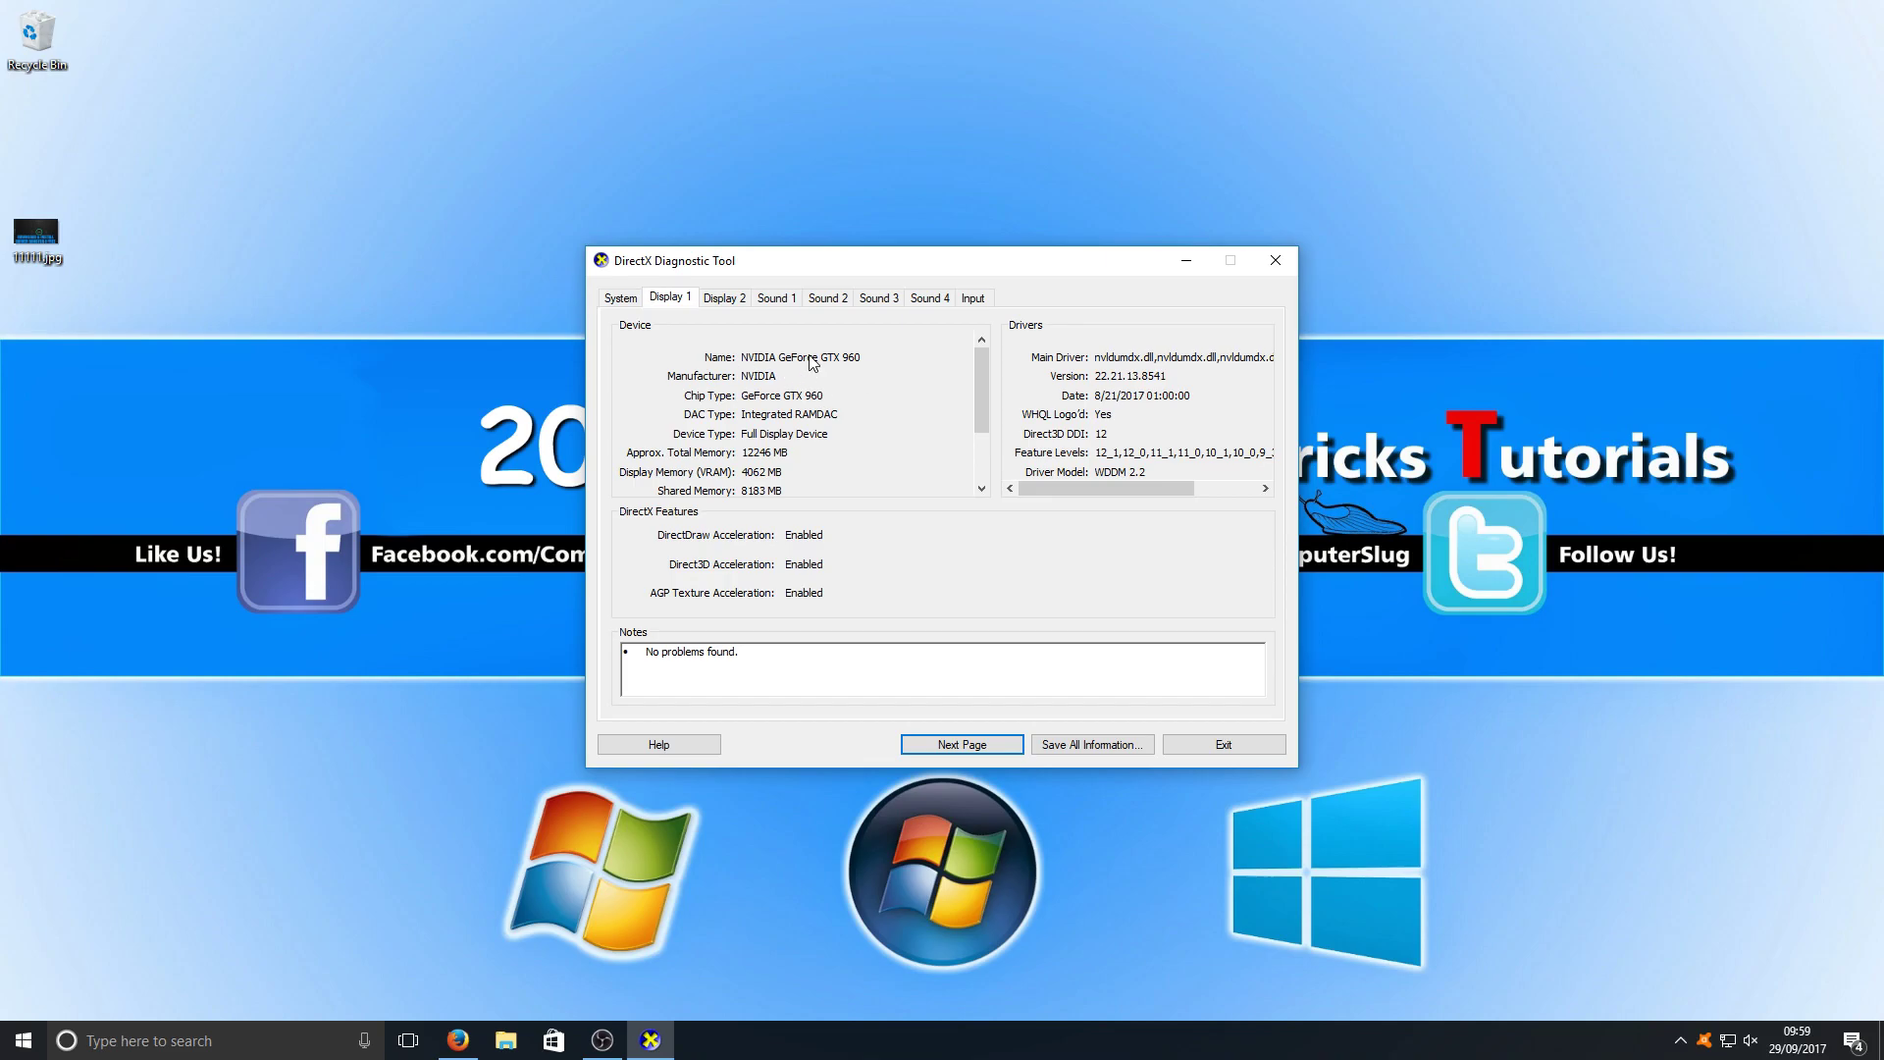
pyautogui.click(456, 1040)
# - Select Intel HD Graphics 3000, then search the Download Center for Intel HD Graphics 6000
pyautogui.click(339, 471)
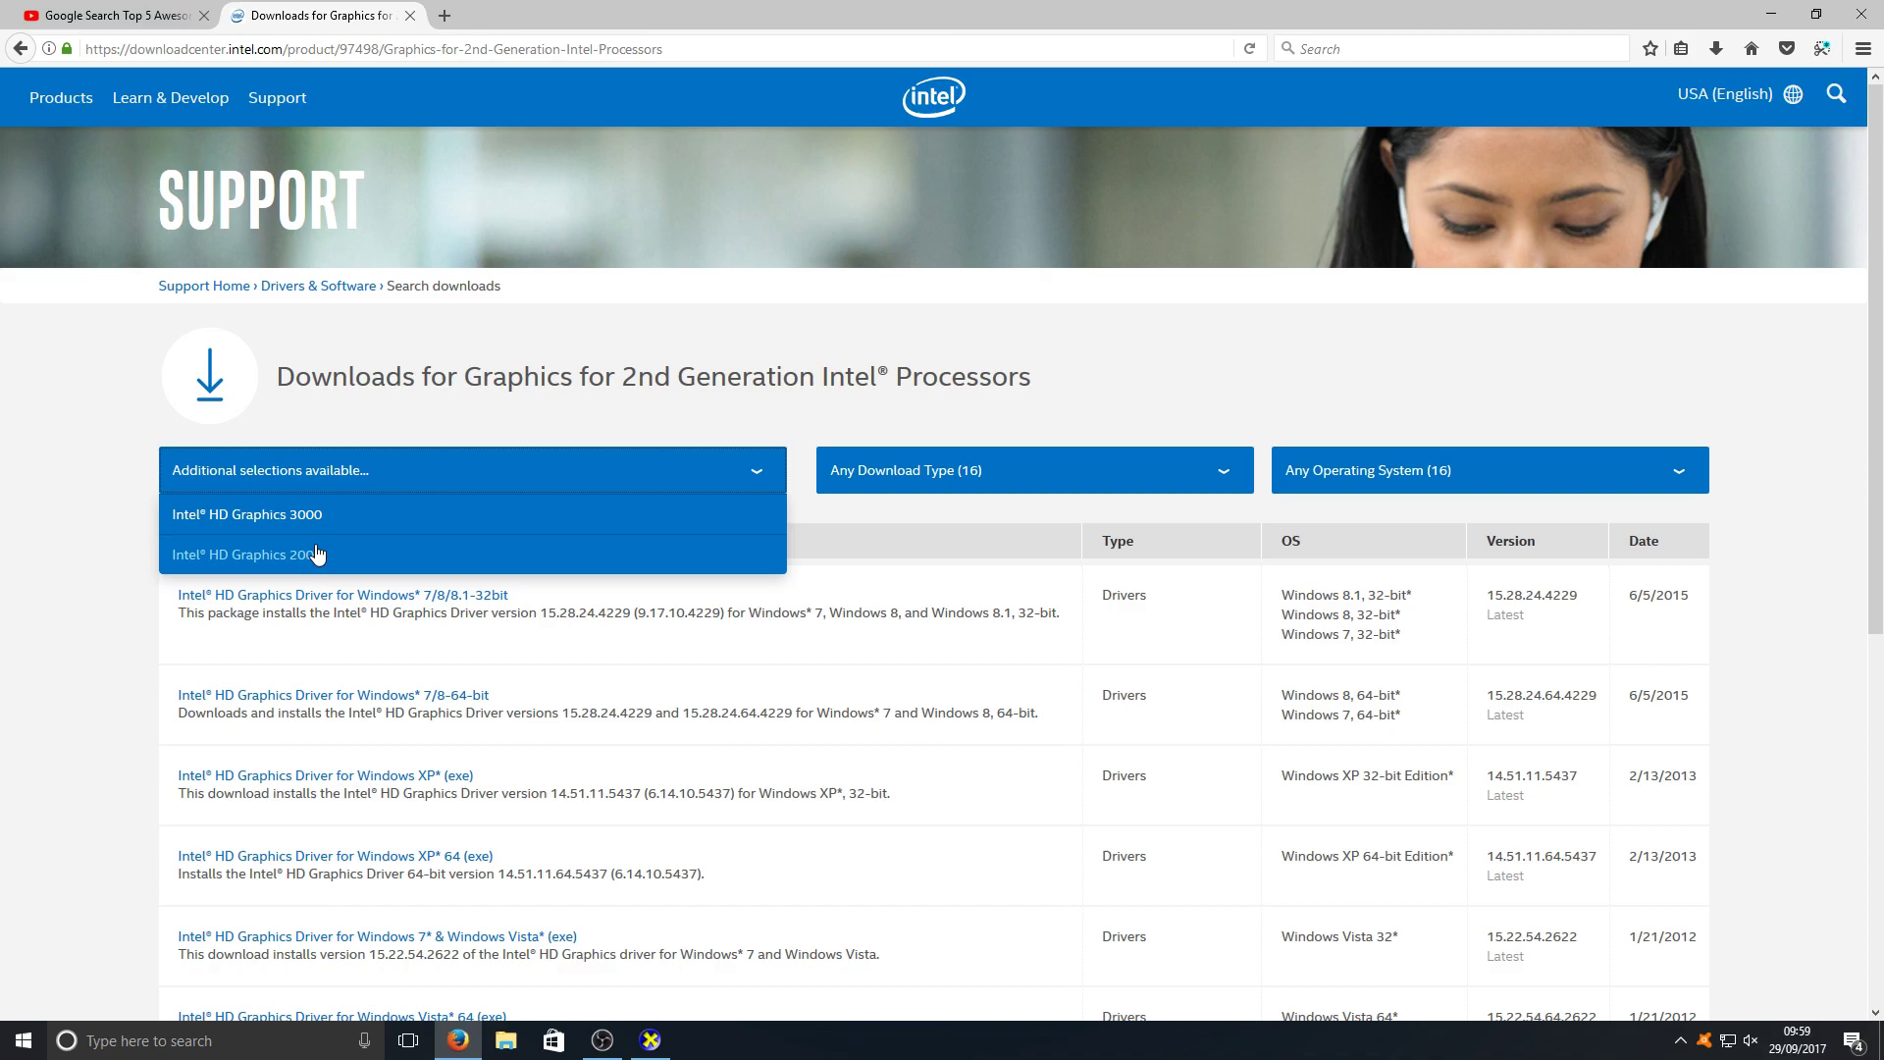
pyautogui.click(312, 528)
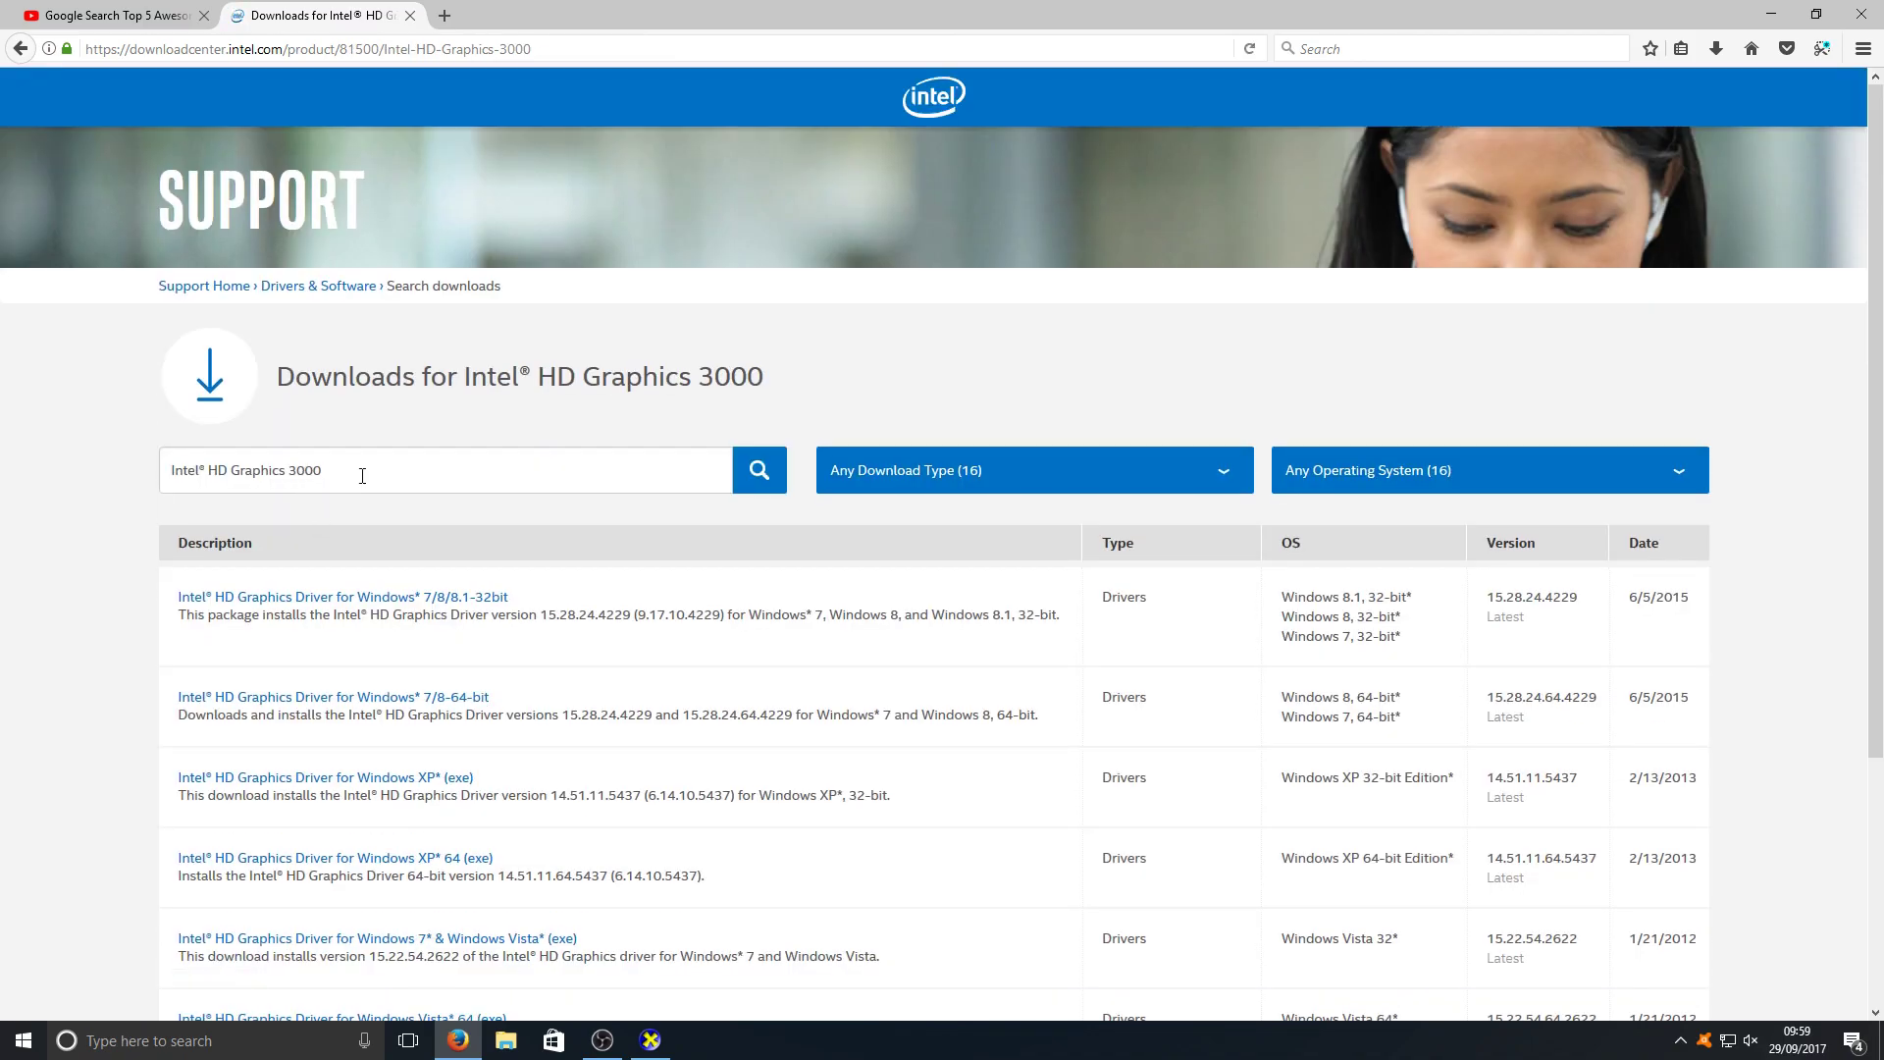
pyautogui.moveTo(363, 476); pyautogui.dragTo(59, 484)
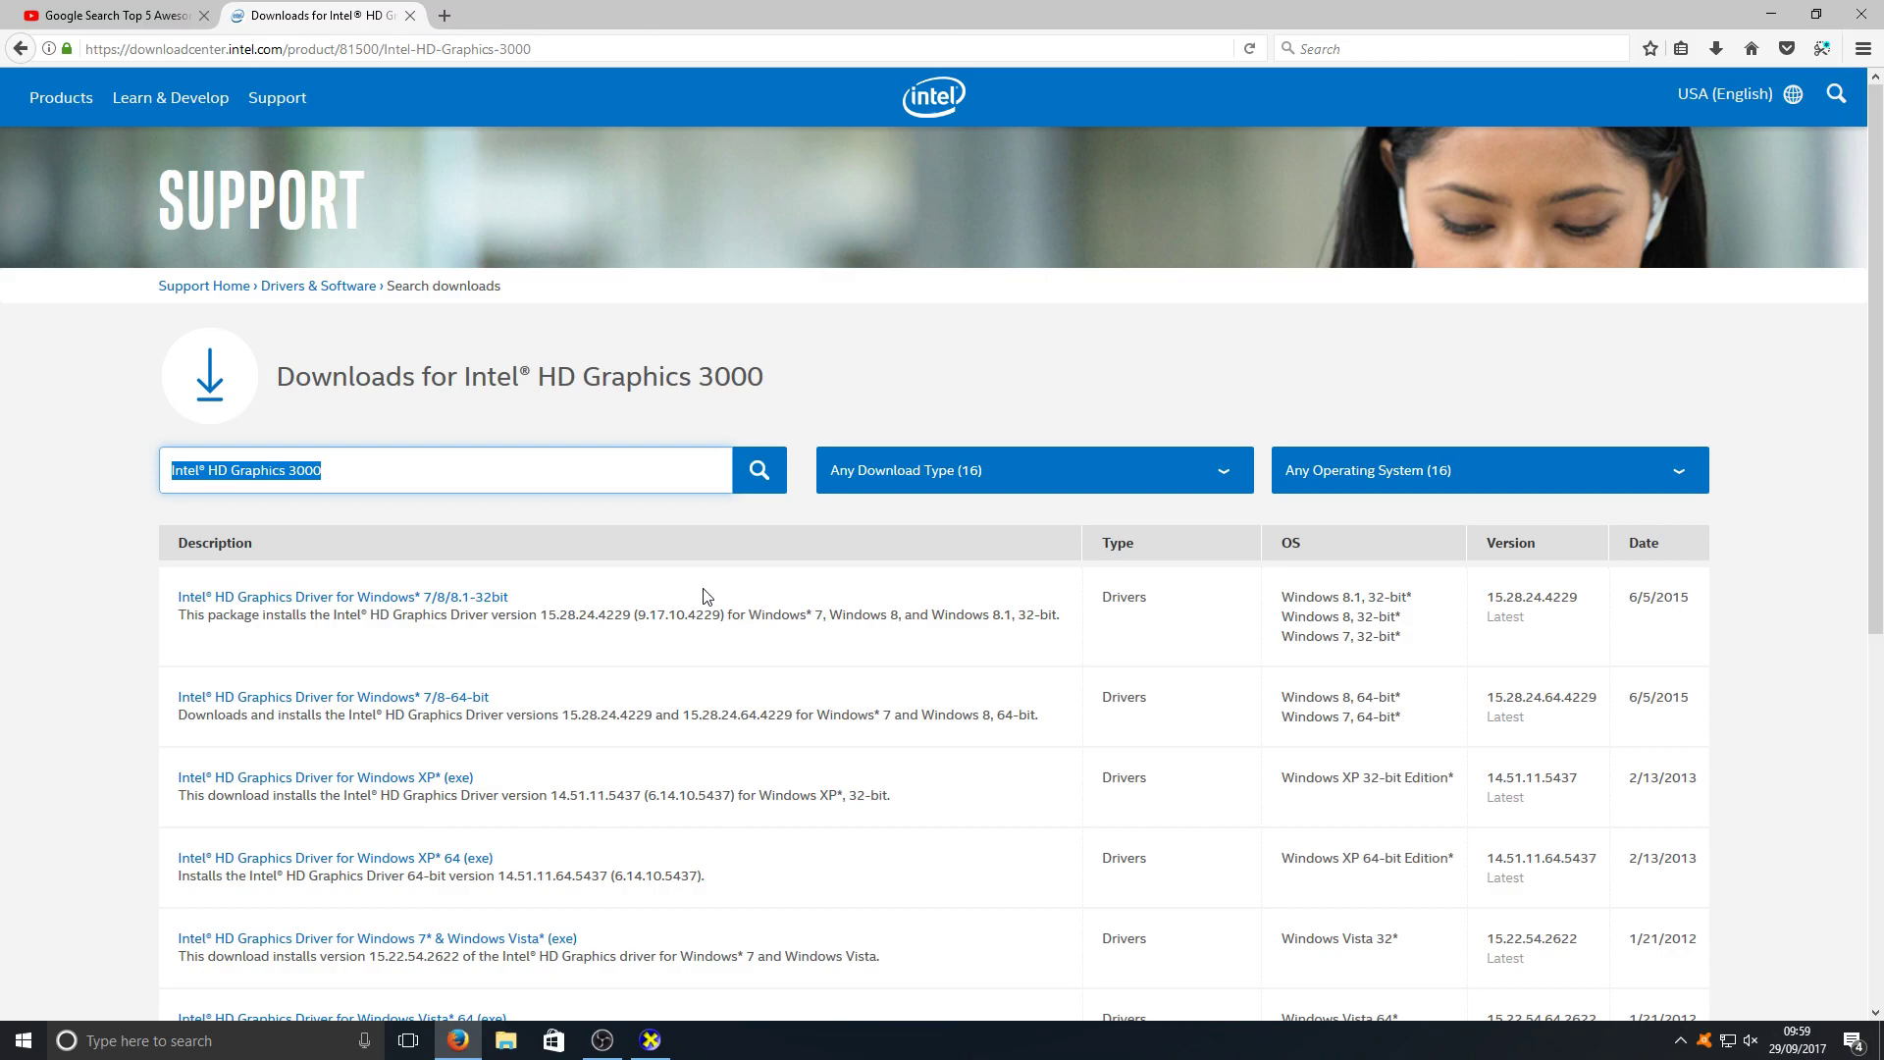
pyautogui.click(653, 1039)
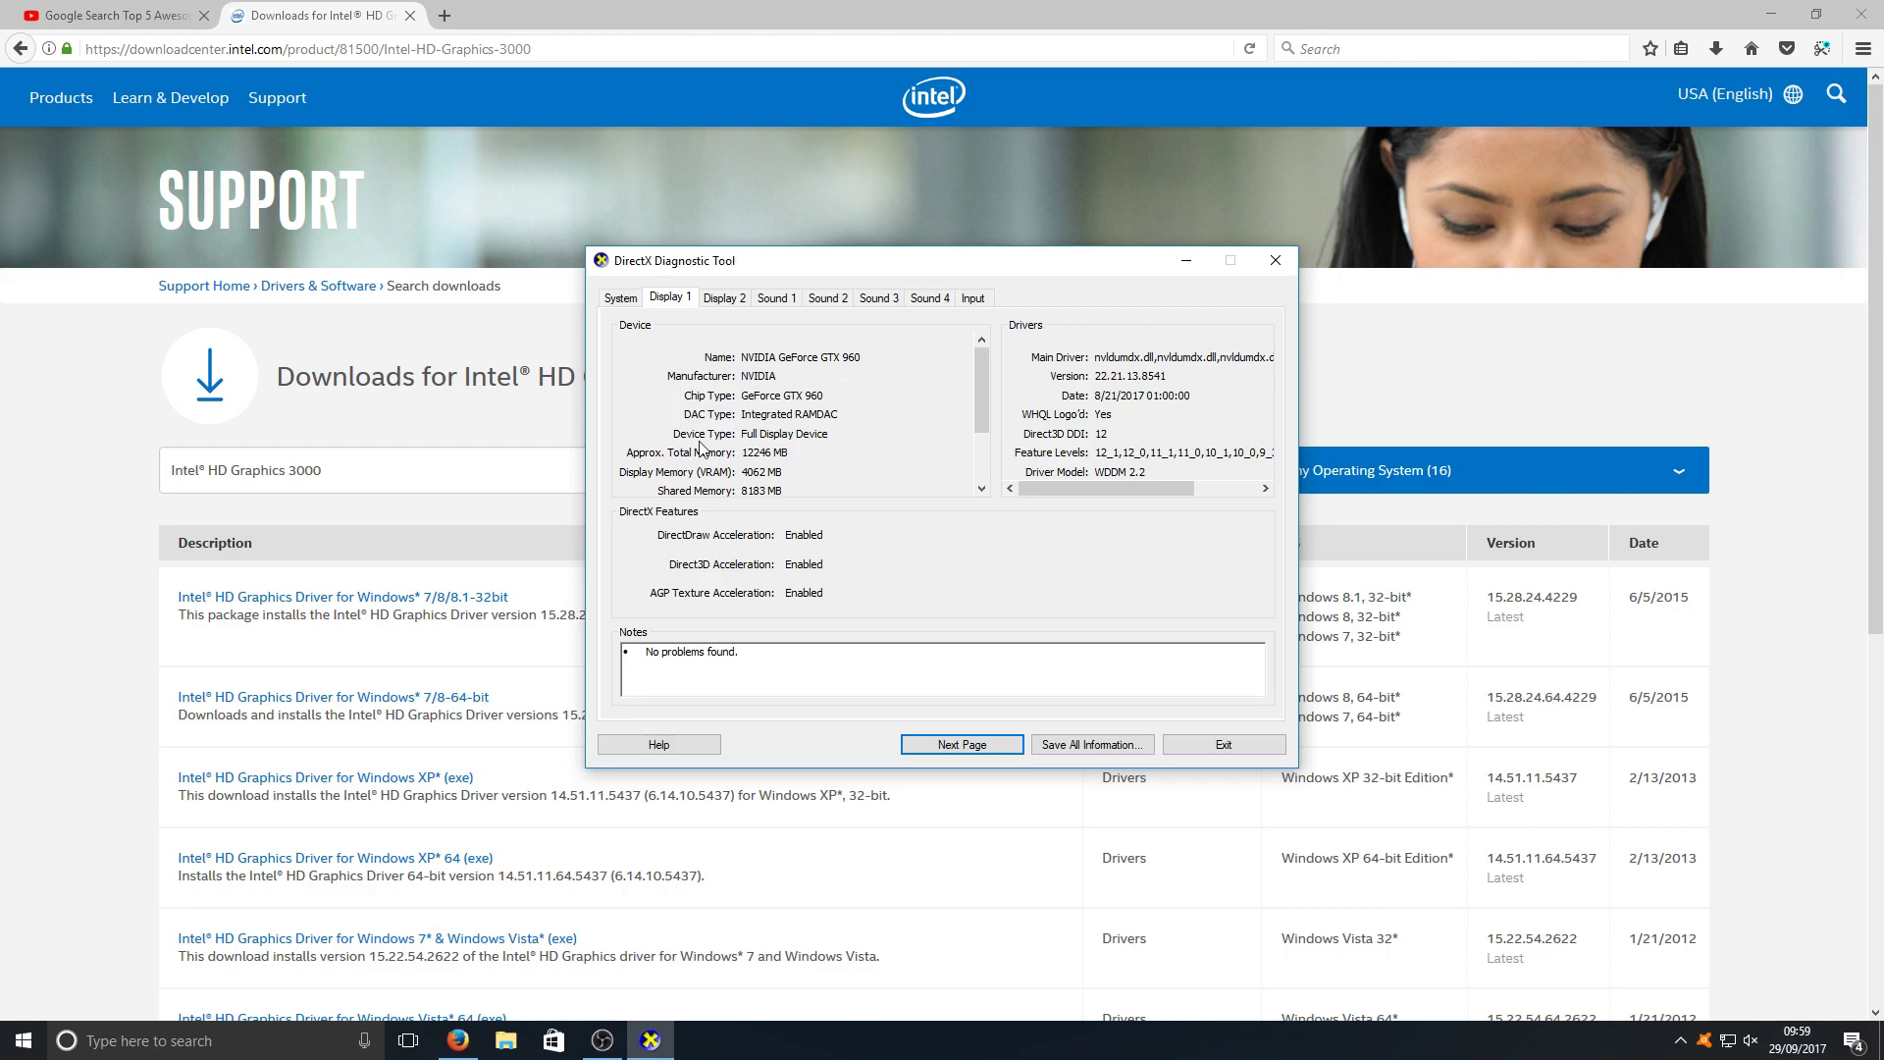
pyautogui.click(301, 470)
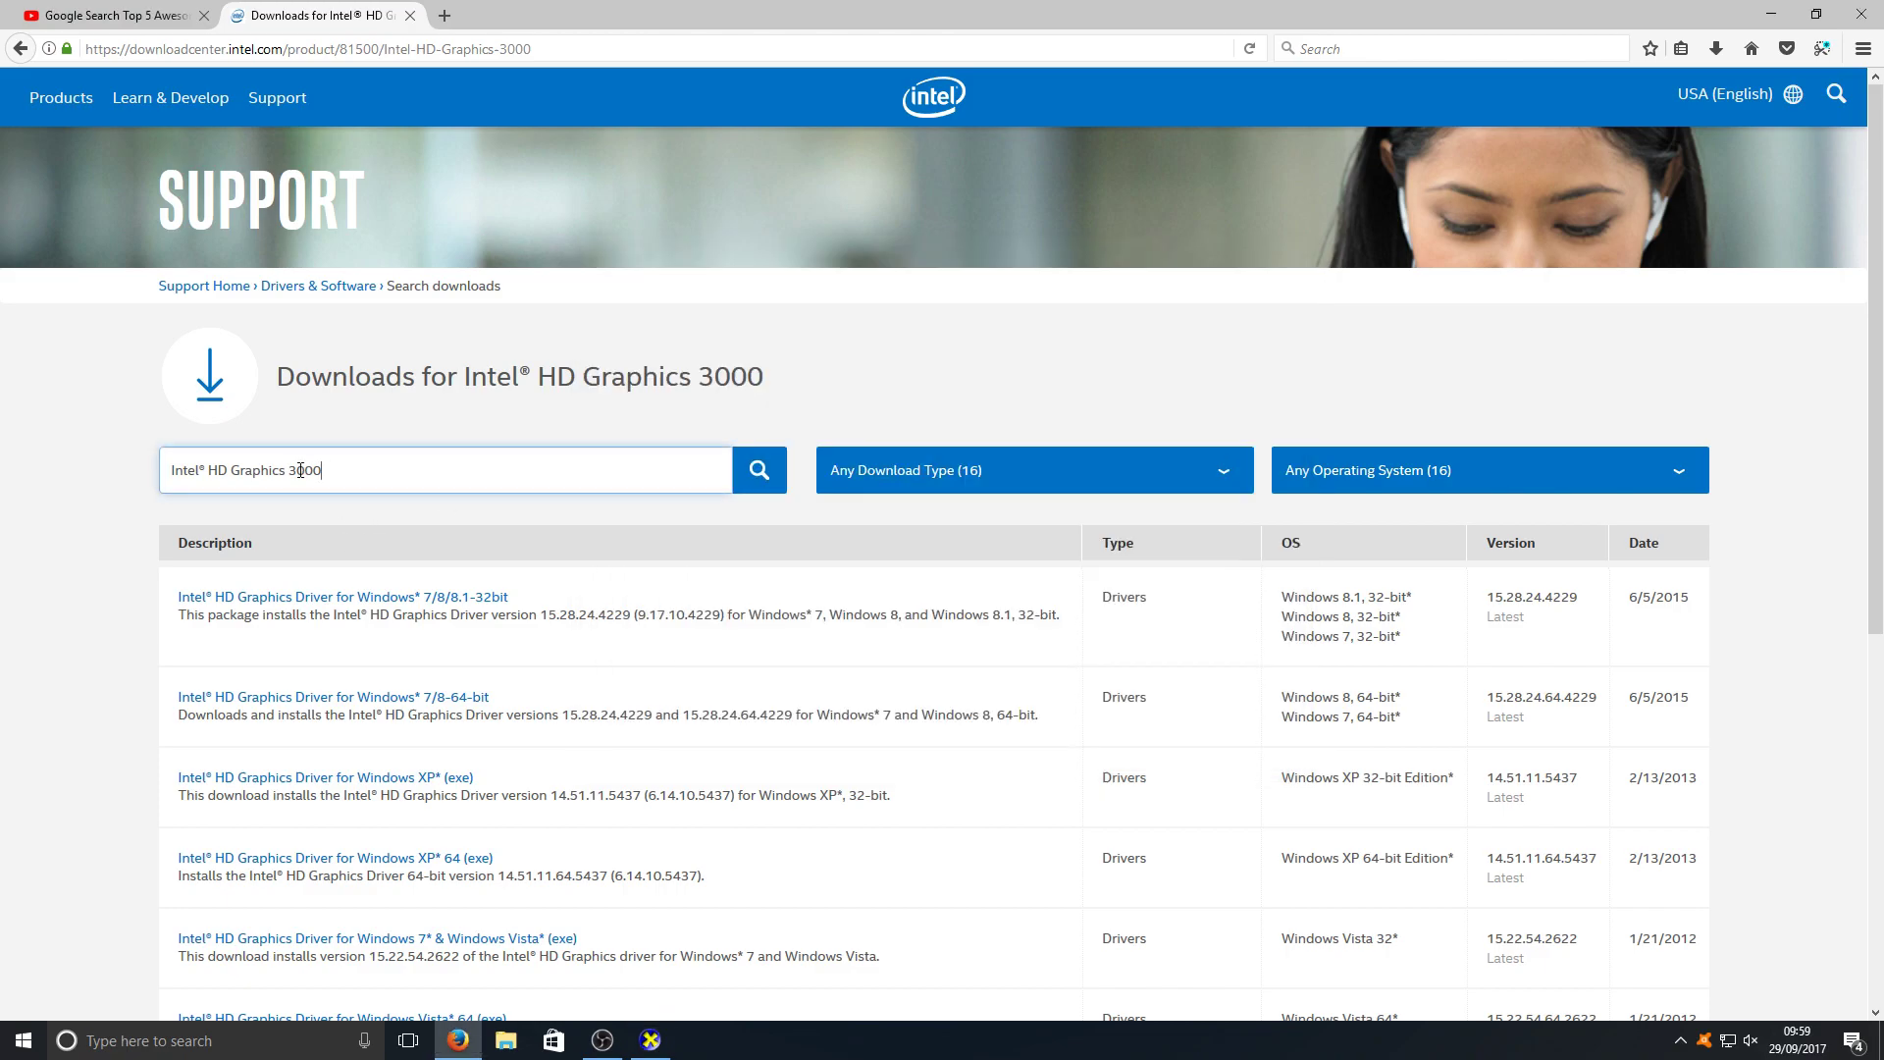
pyautogui.write('6')
pyautogui.click(736, 482)
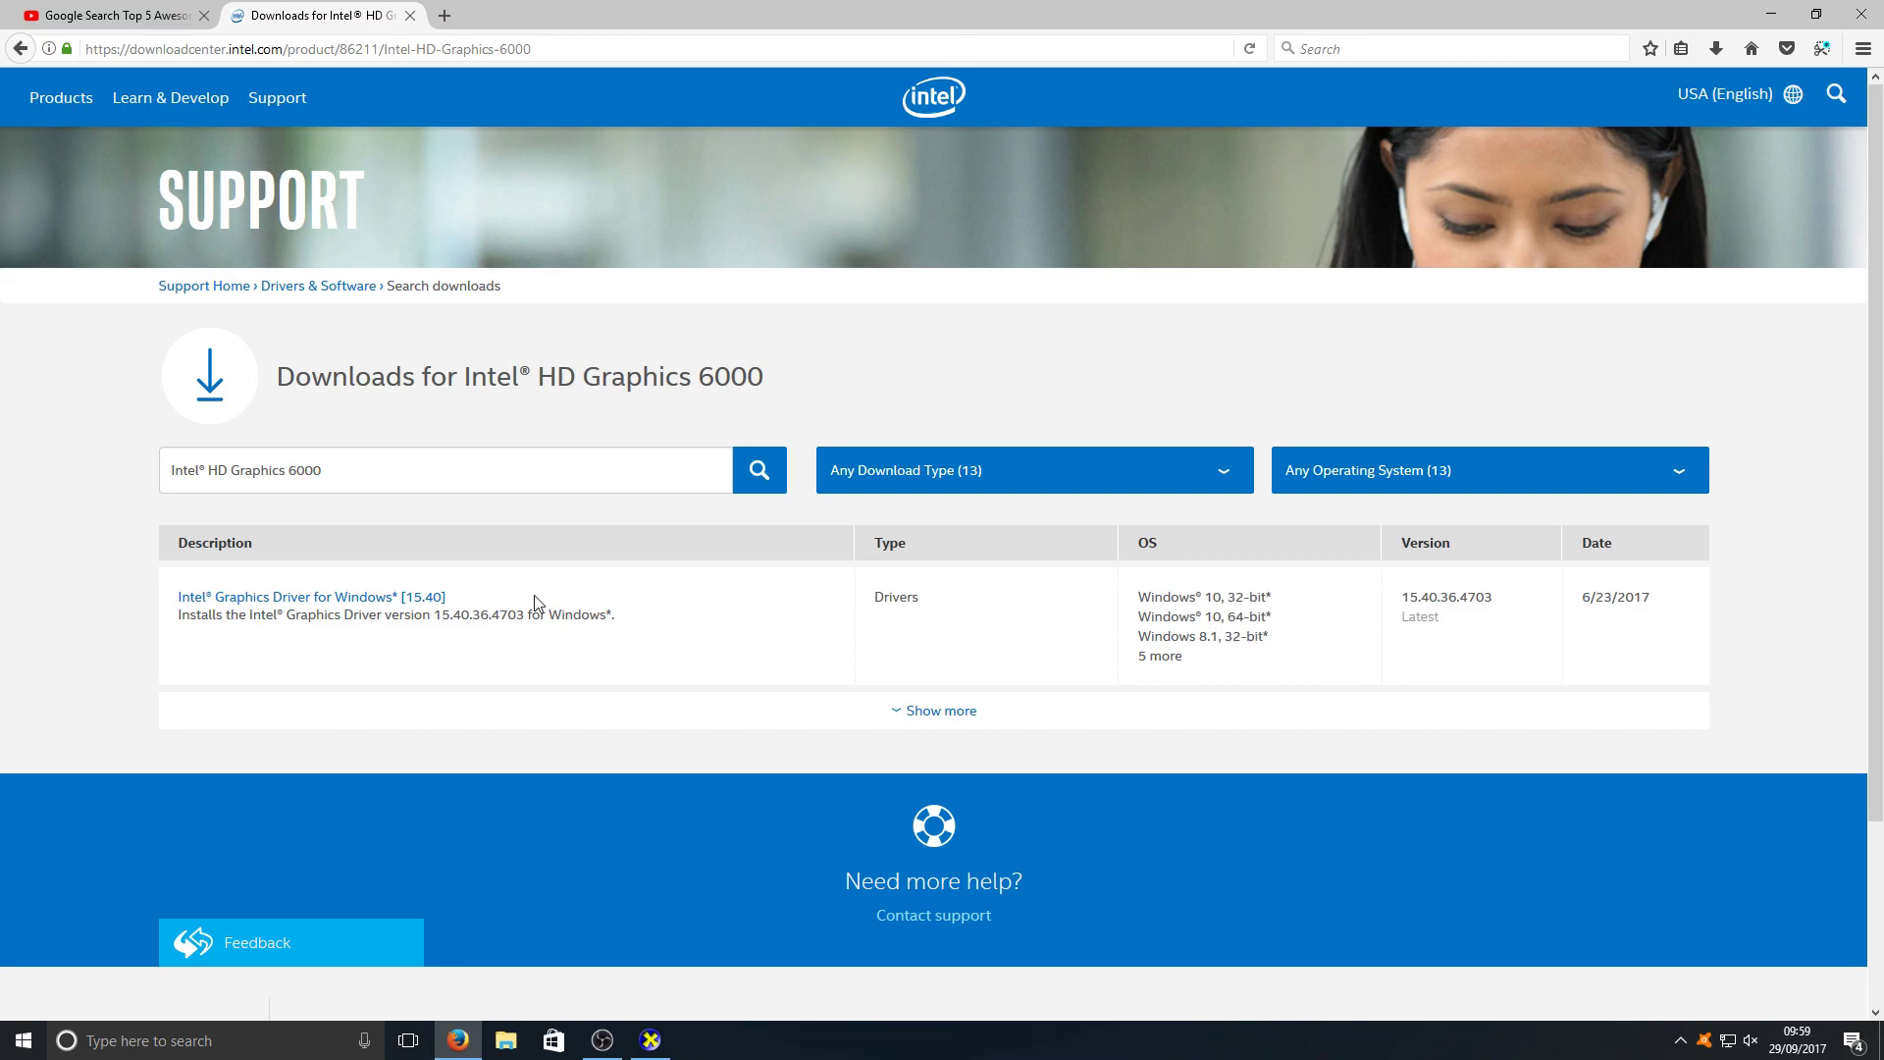
# - Accept the license and save win64_154036.4703.exe from the Graphics Driver 15.40 page
pyautogui.click(363, 599)
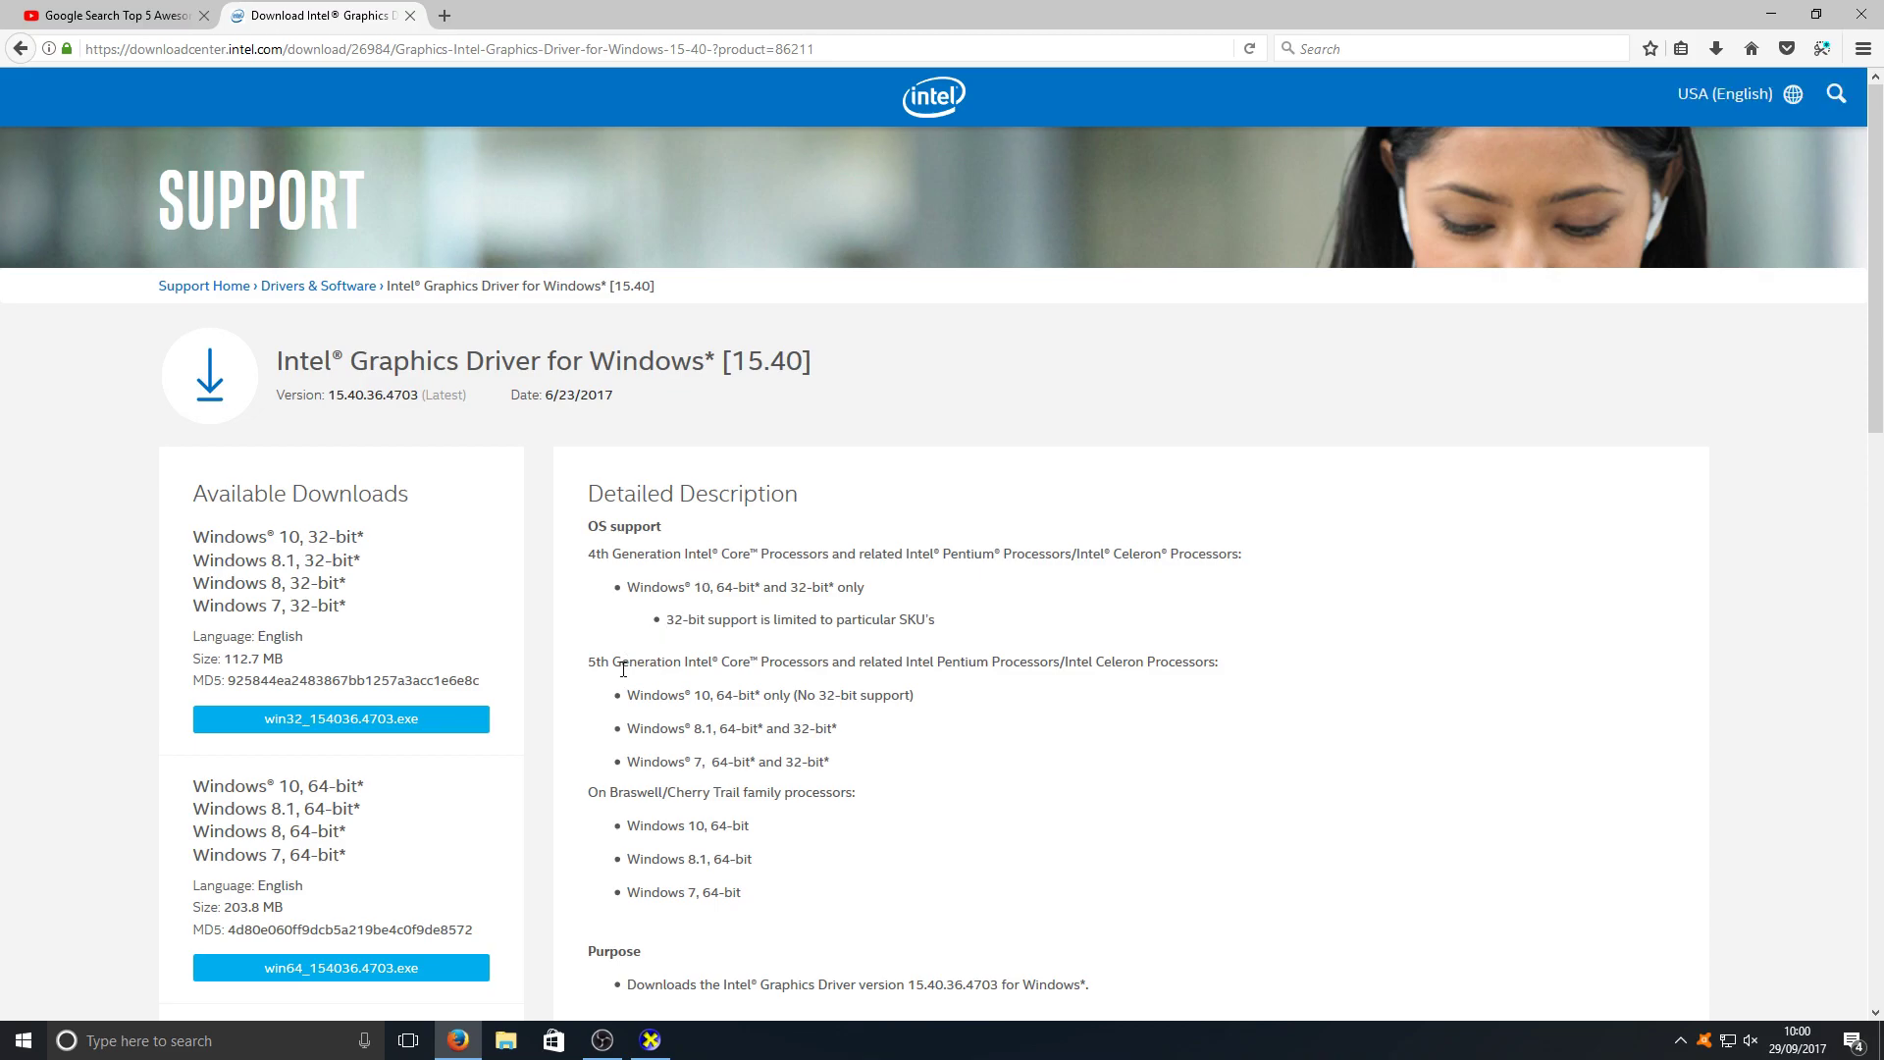
pyautogui.scroll(-2, 623, 670)
pyautogui.scroll(-2, 622, 670)
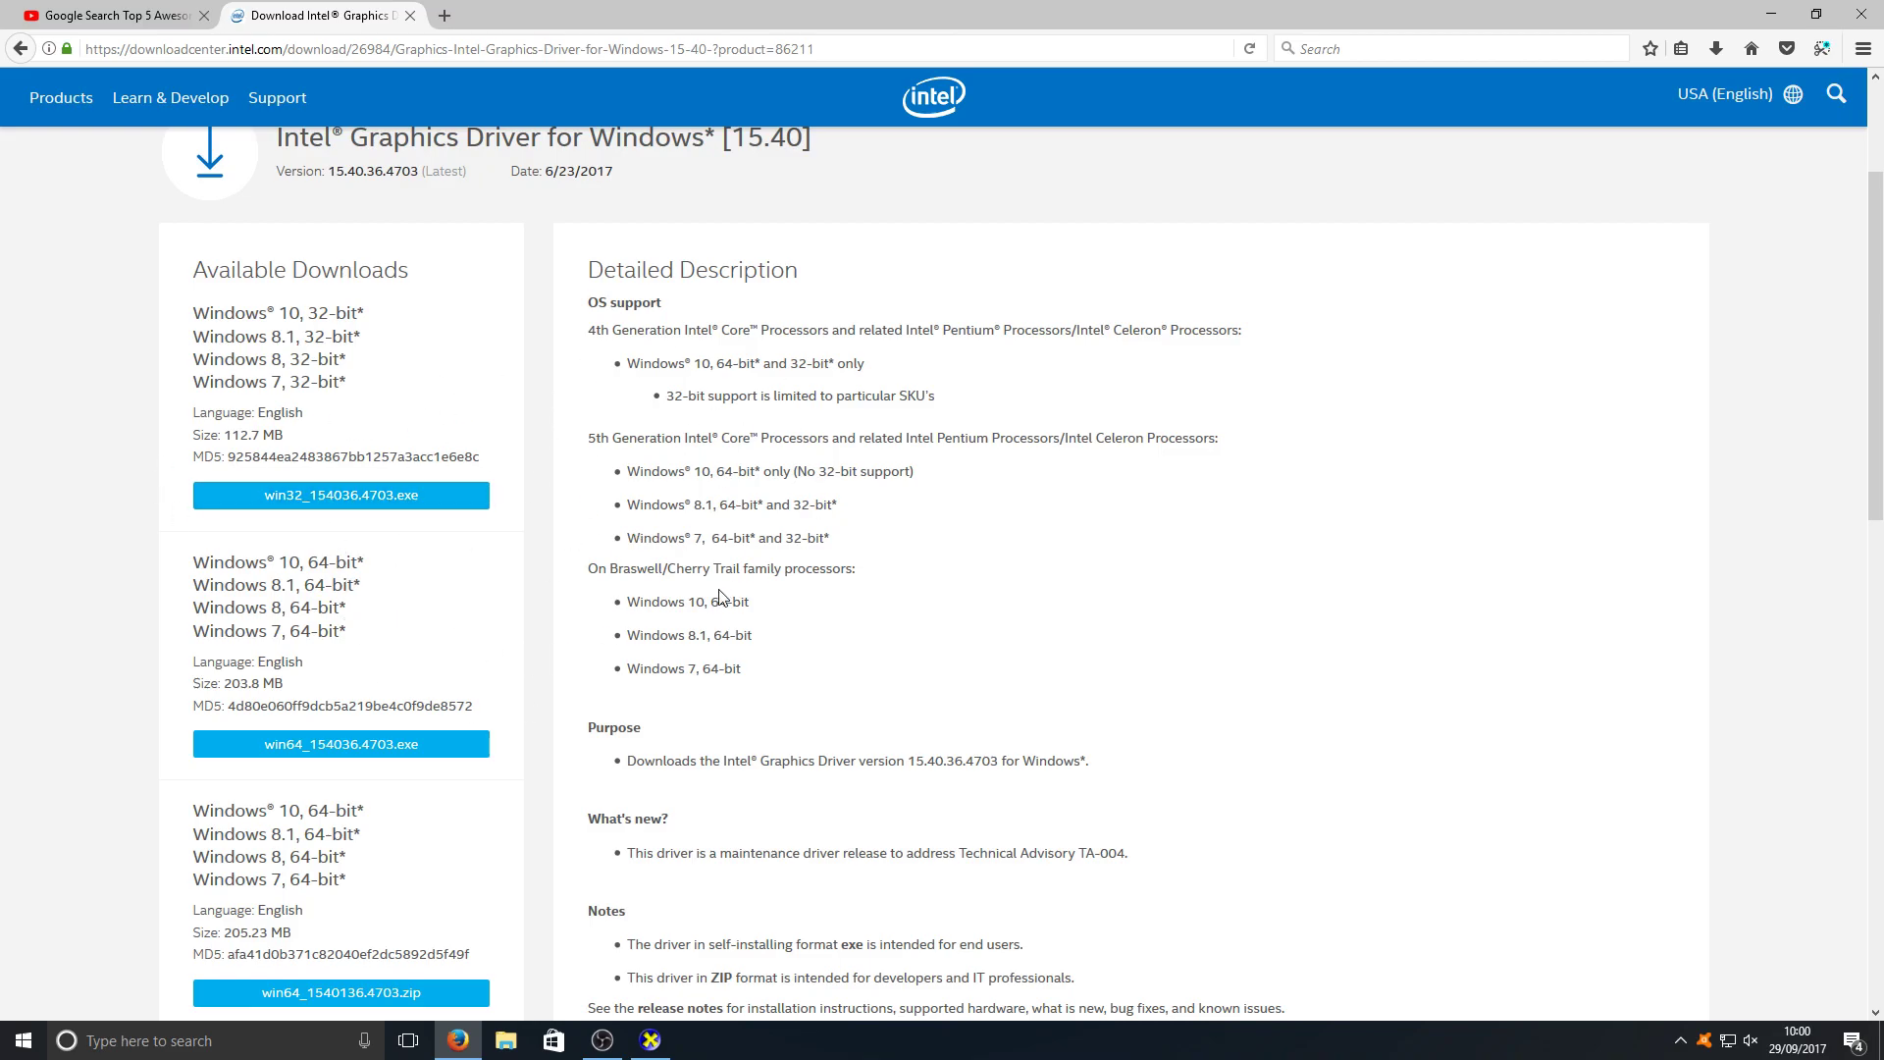
pyautogui.scroll(-1, 720, 594)
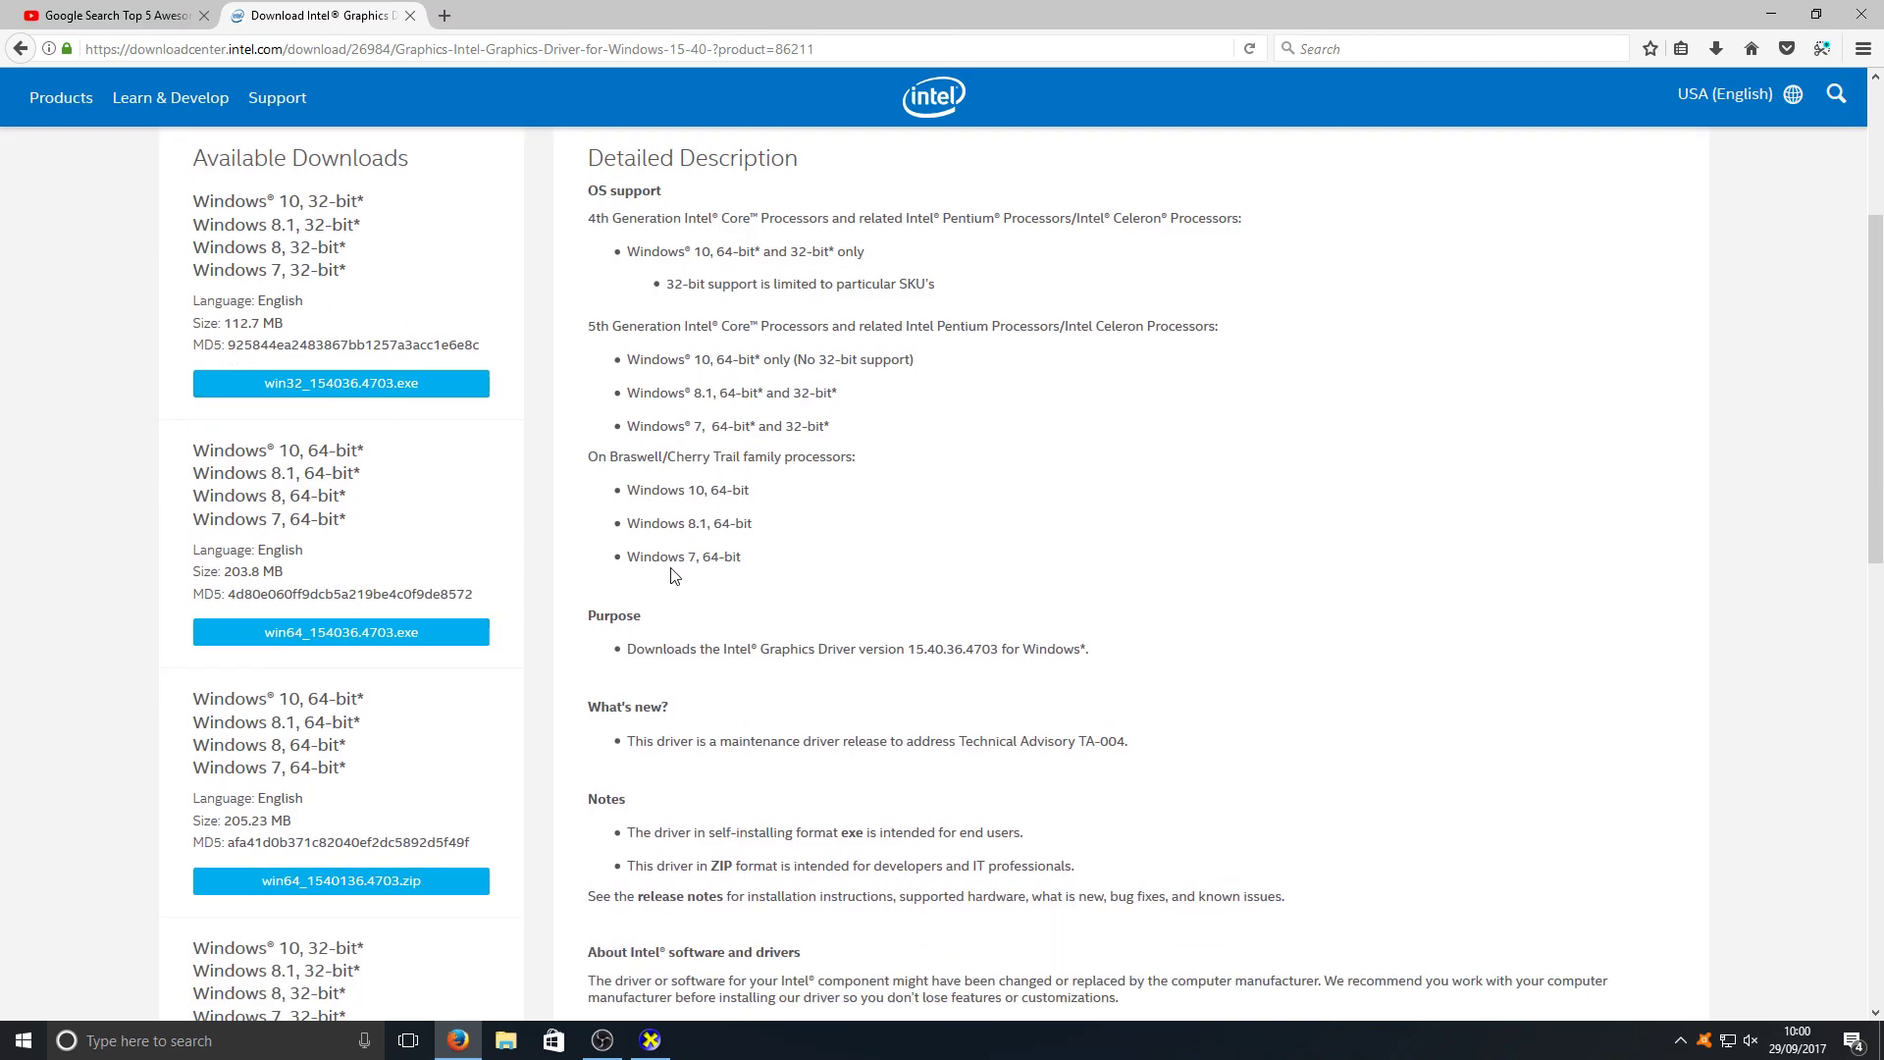
pyautogui.click(444, 644)
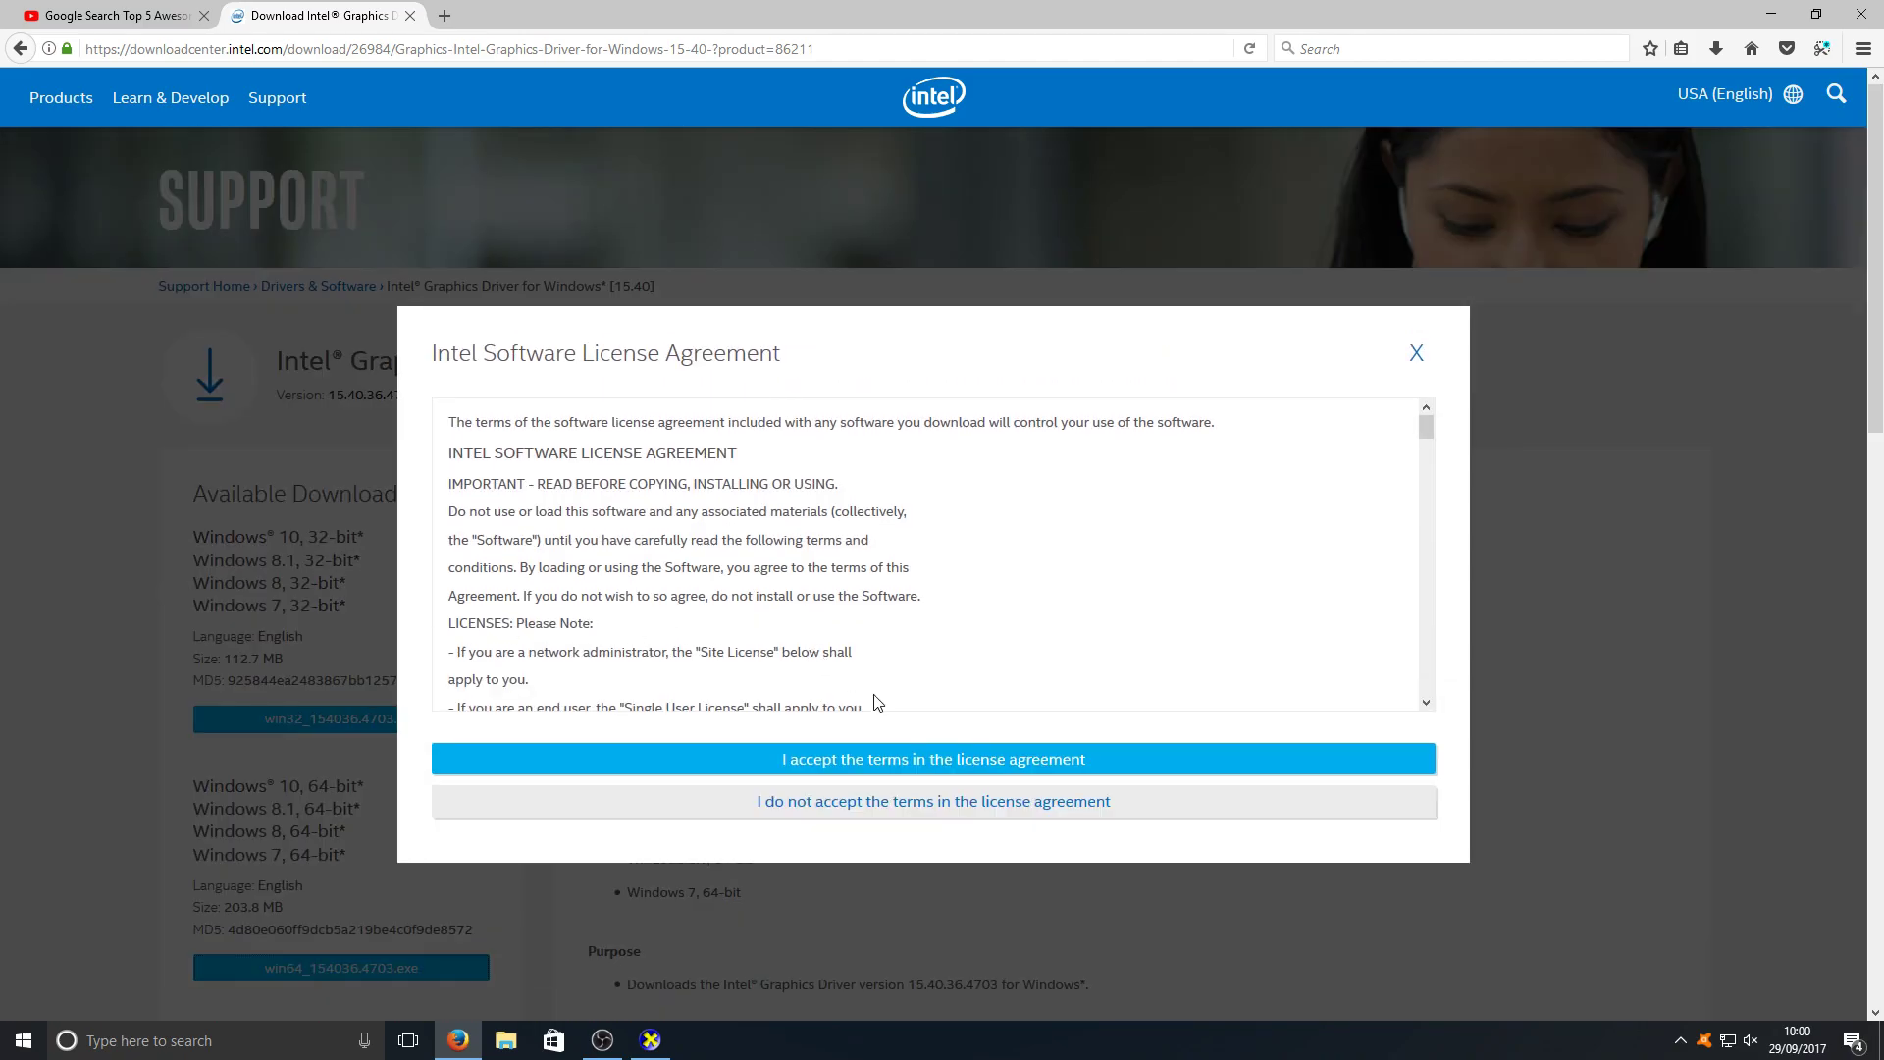
pyautogui.click(907, 761)
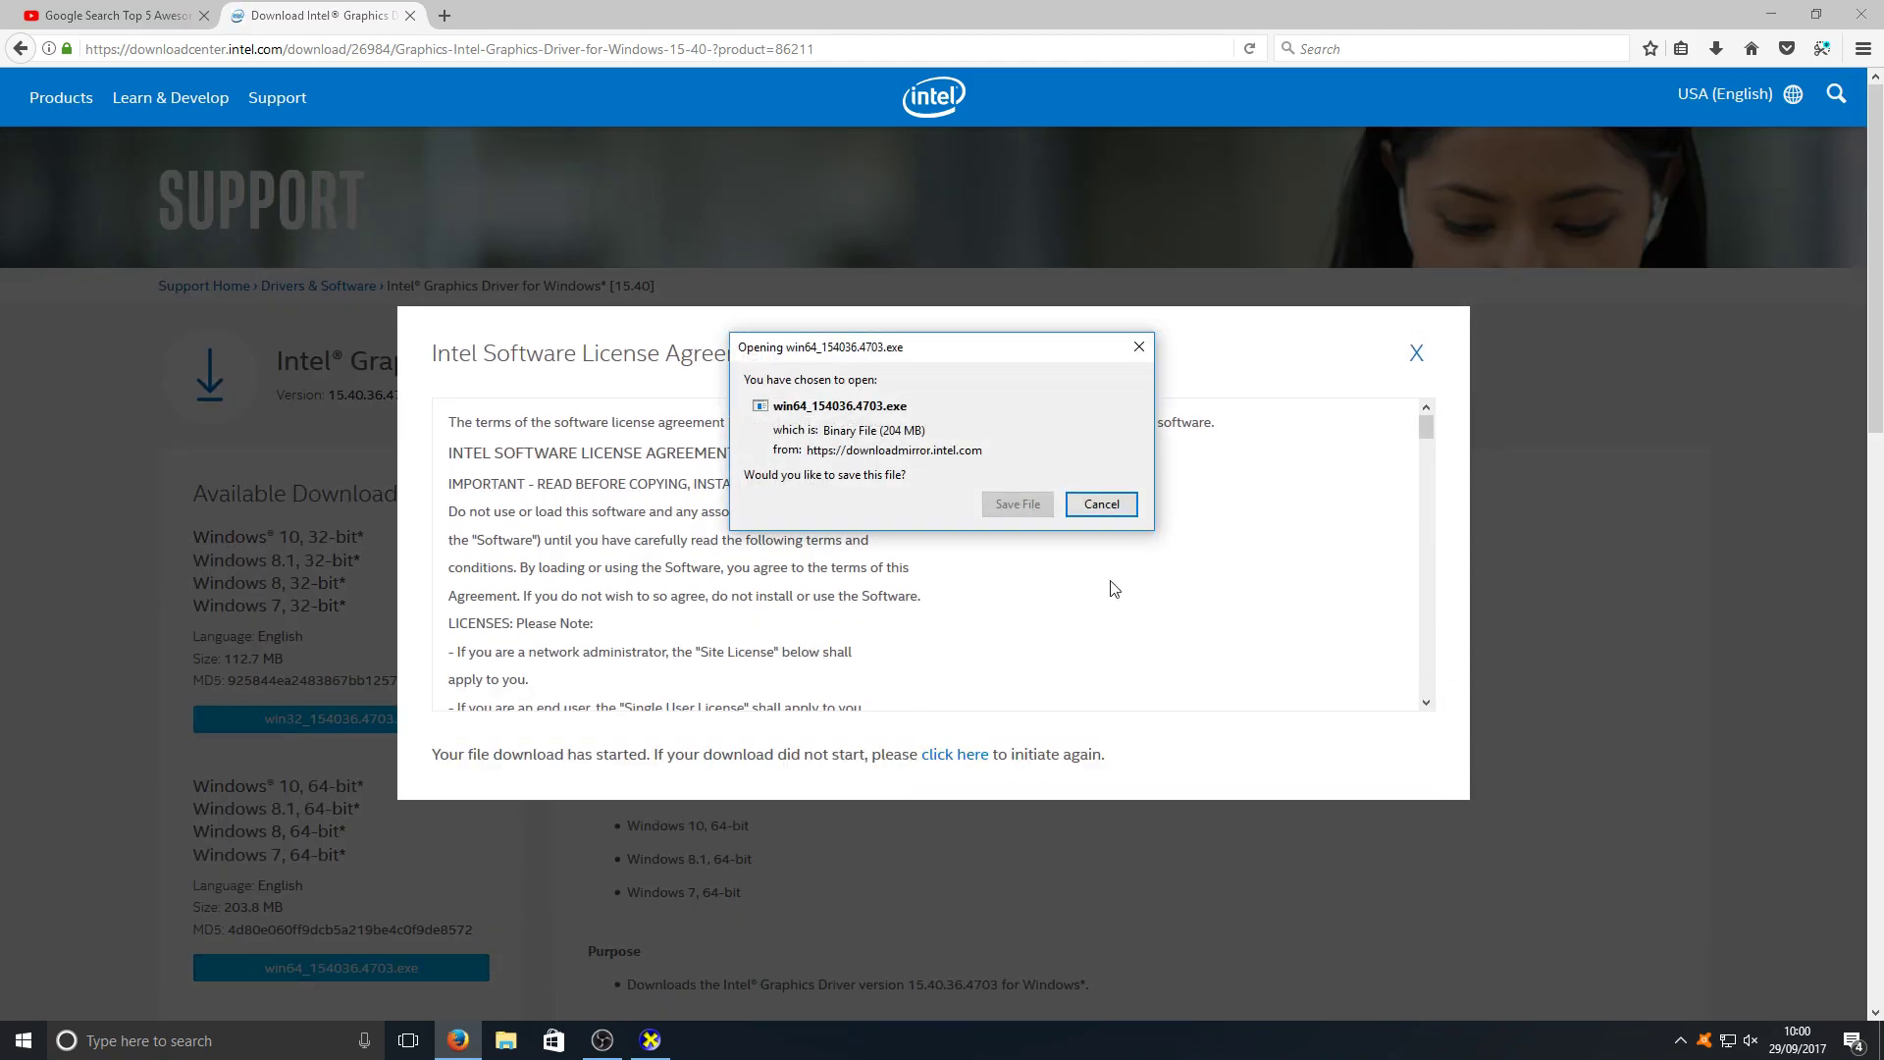
pyautogui.click(1024, 505)
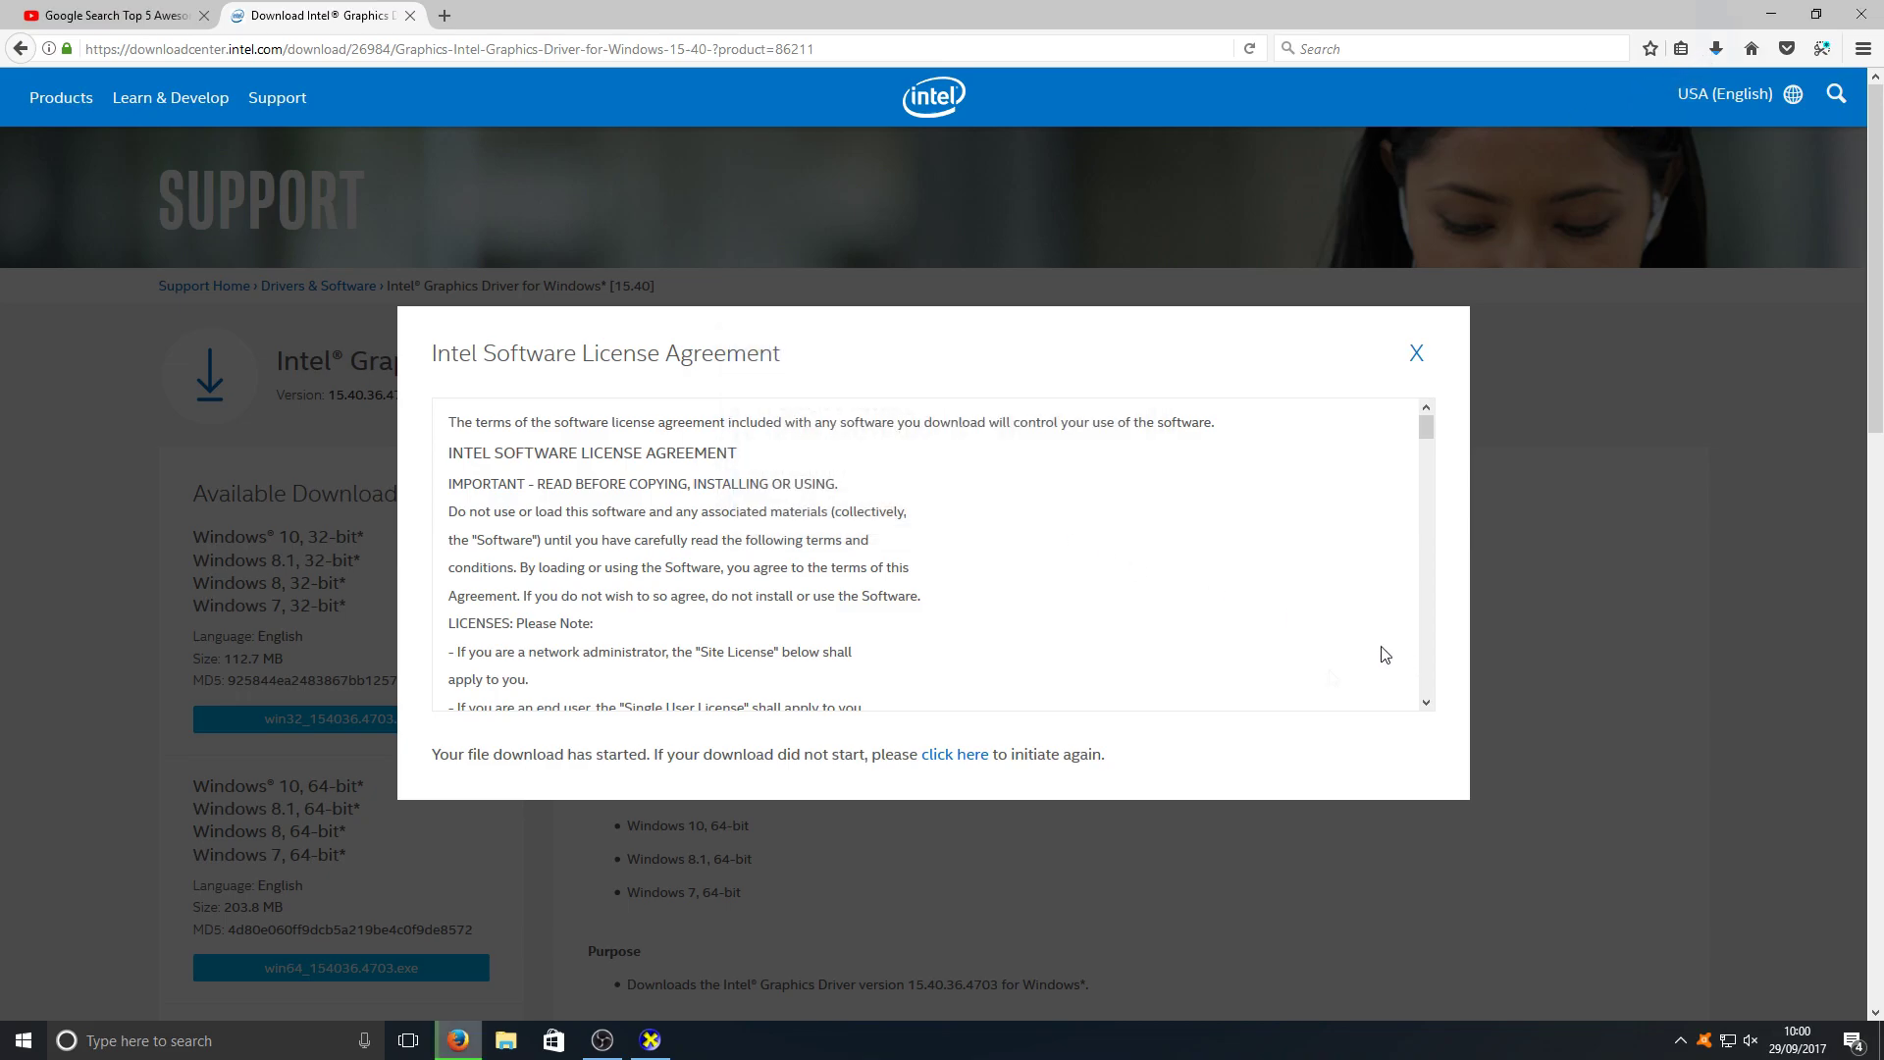
# - Run the downloaded installer, move its wizard window, and start extracting files with Next
pyautogui.click(1716, 48)
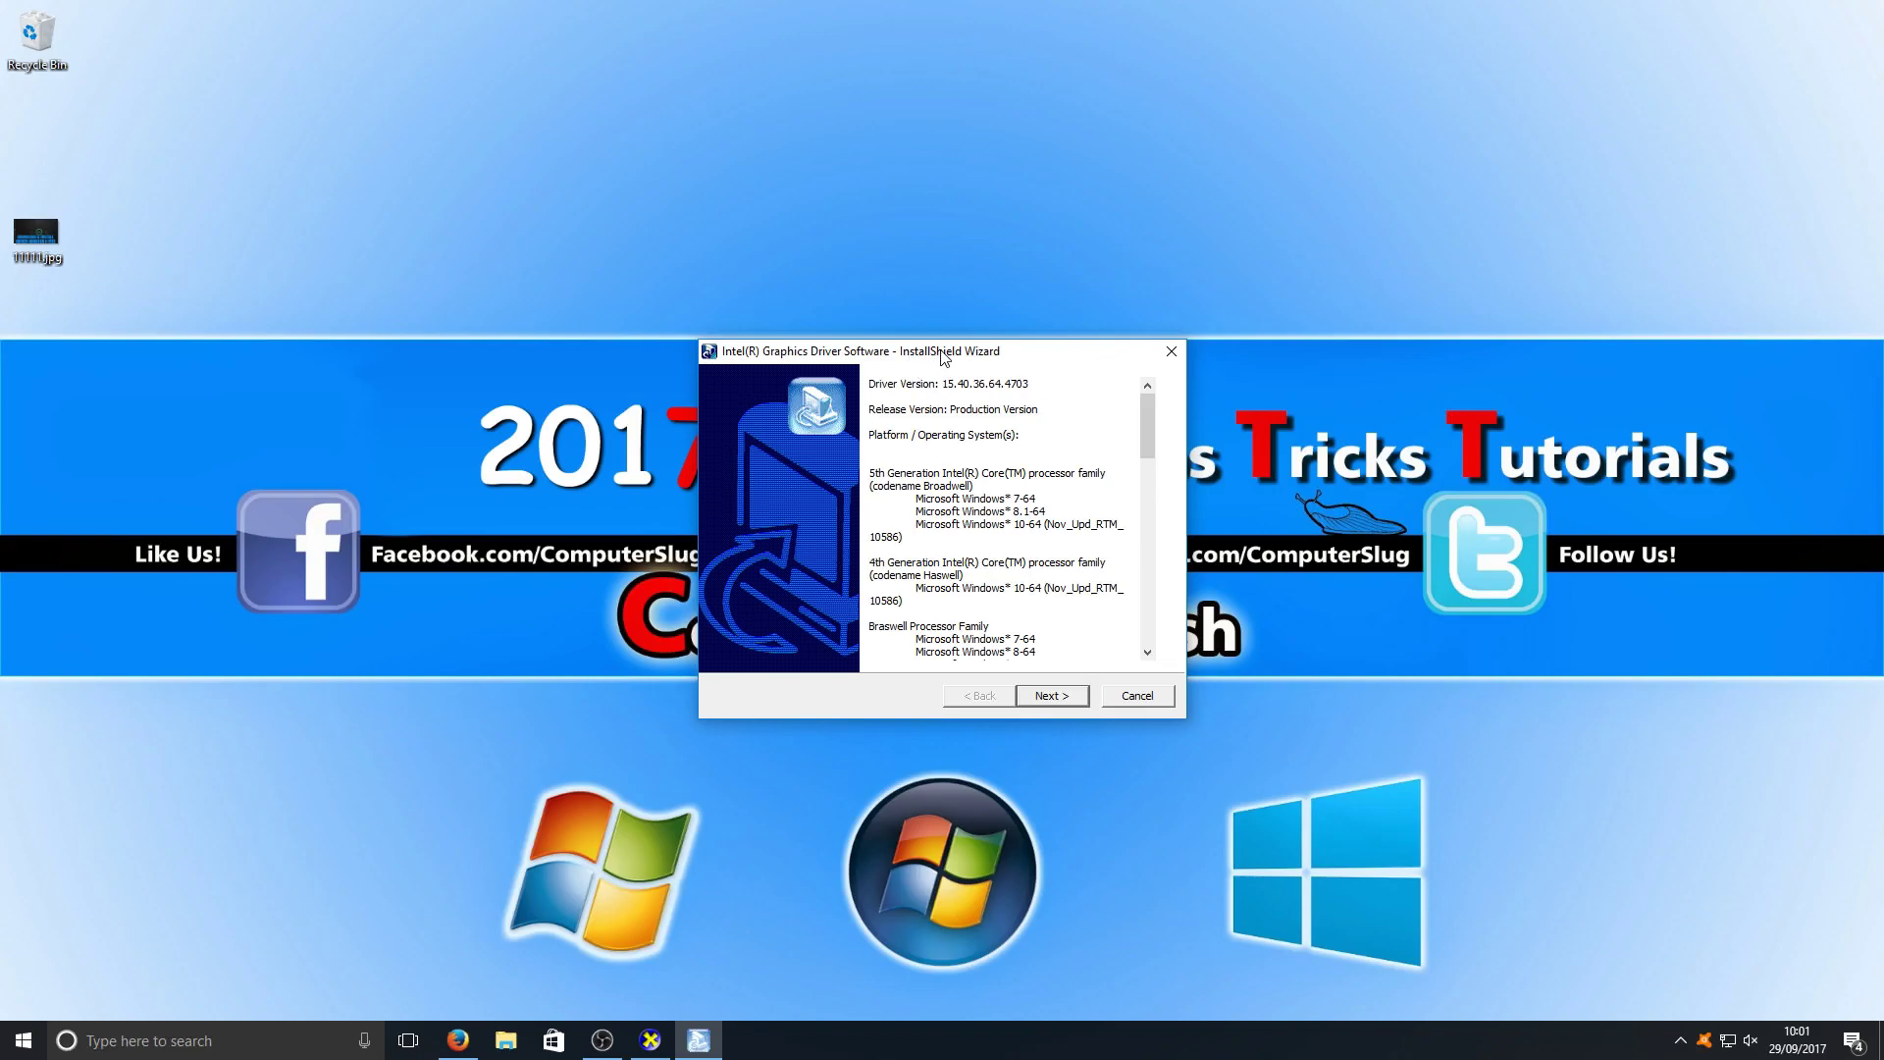
pyautogui.moveTo(942, 360); pyautogui.dragTo(910, 299)
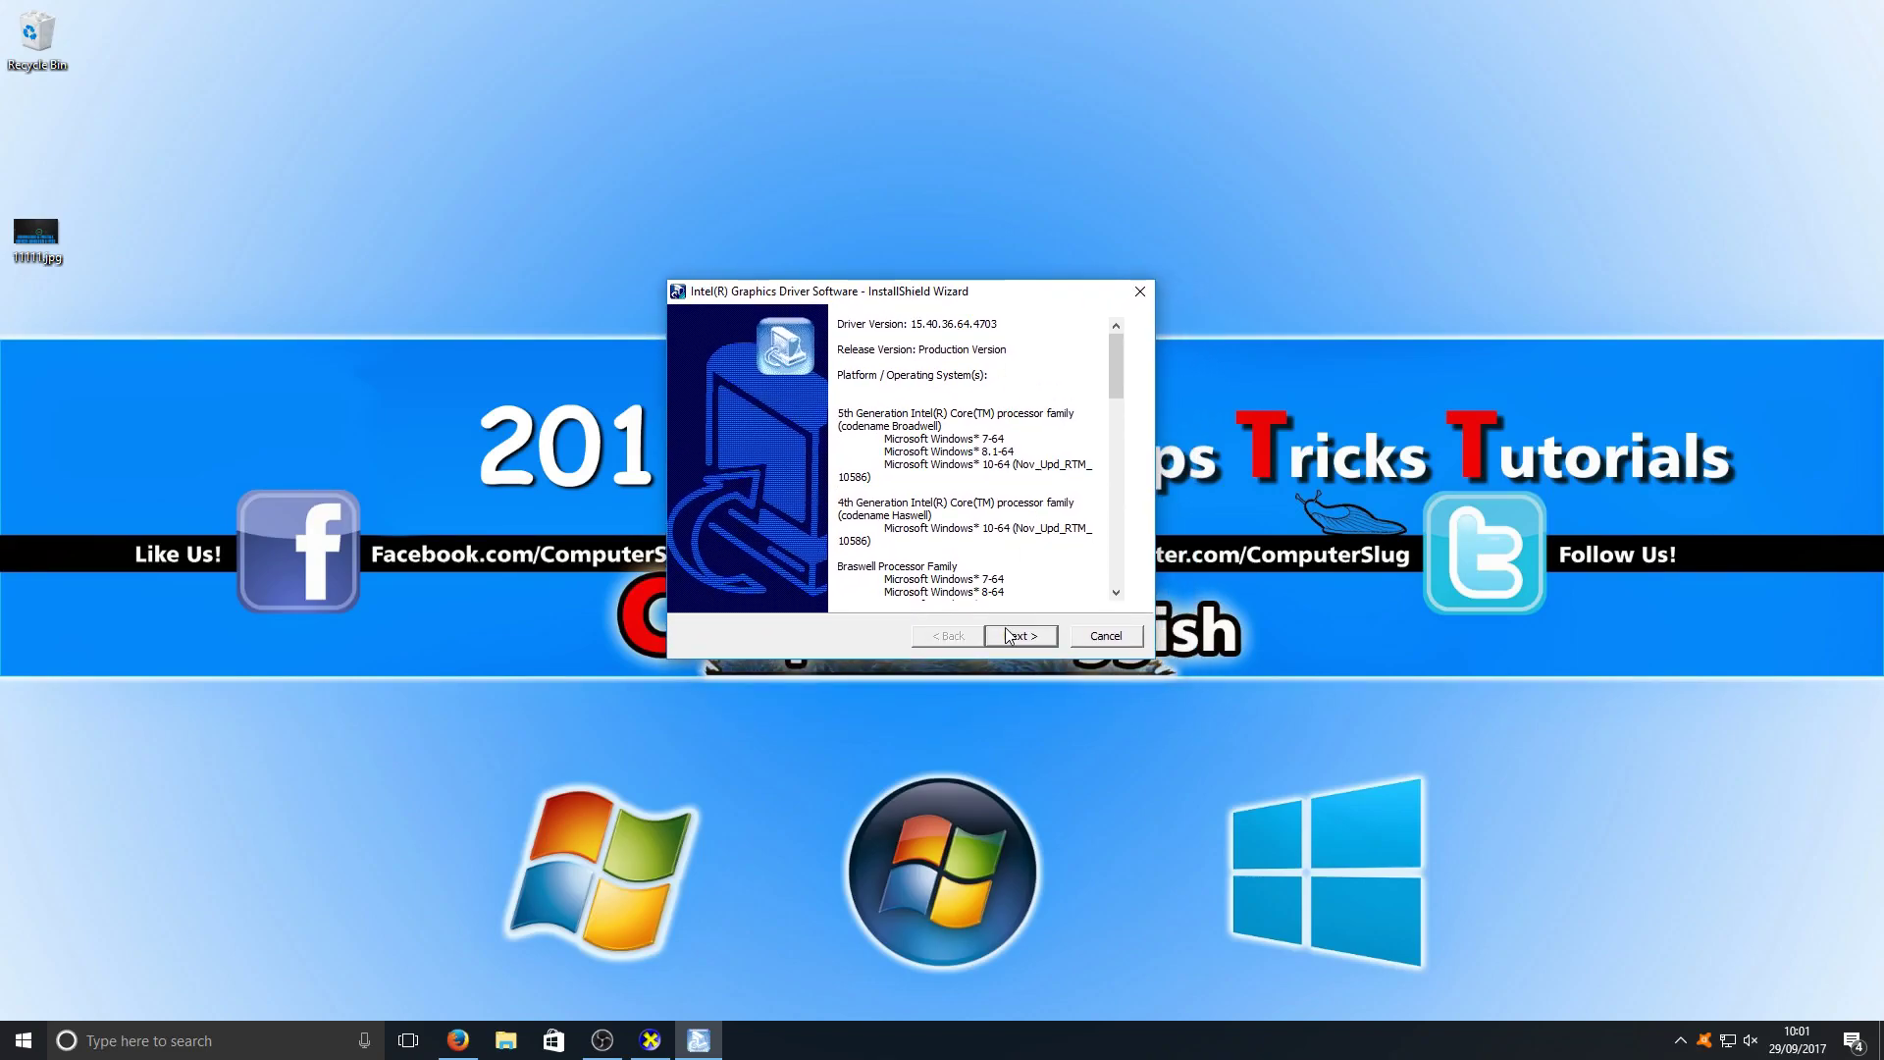
pyautogui.click(1012, 643)
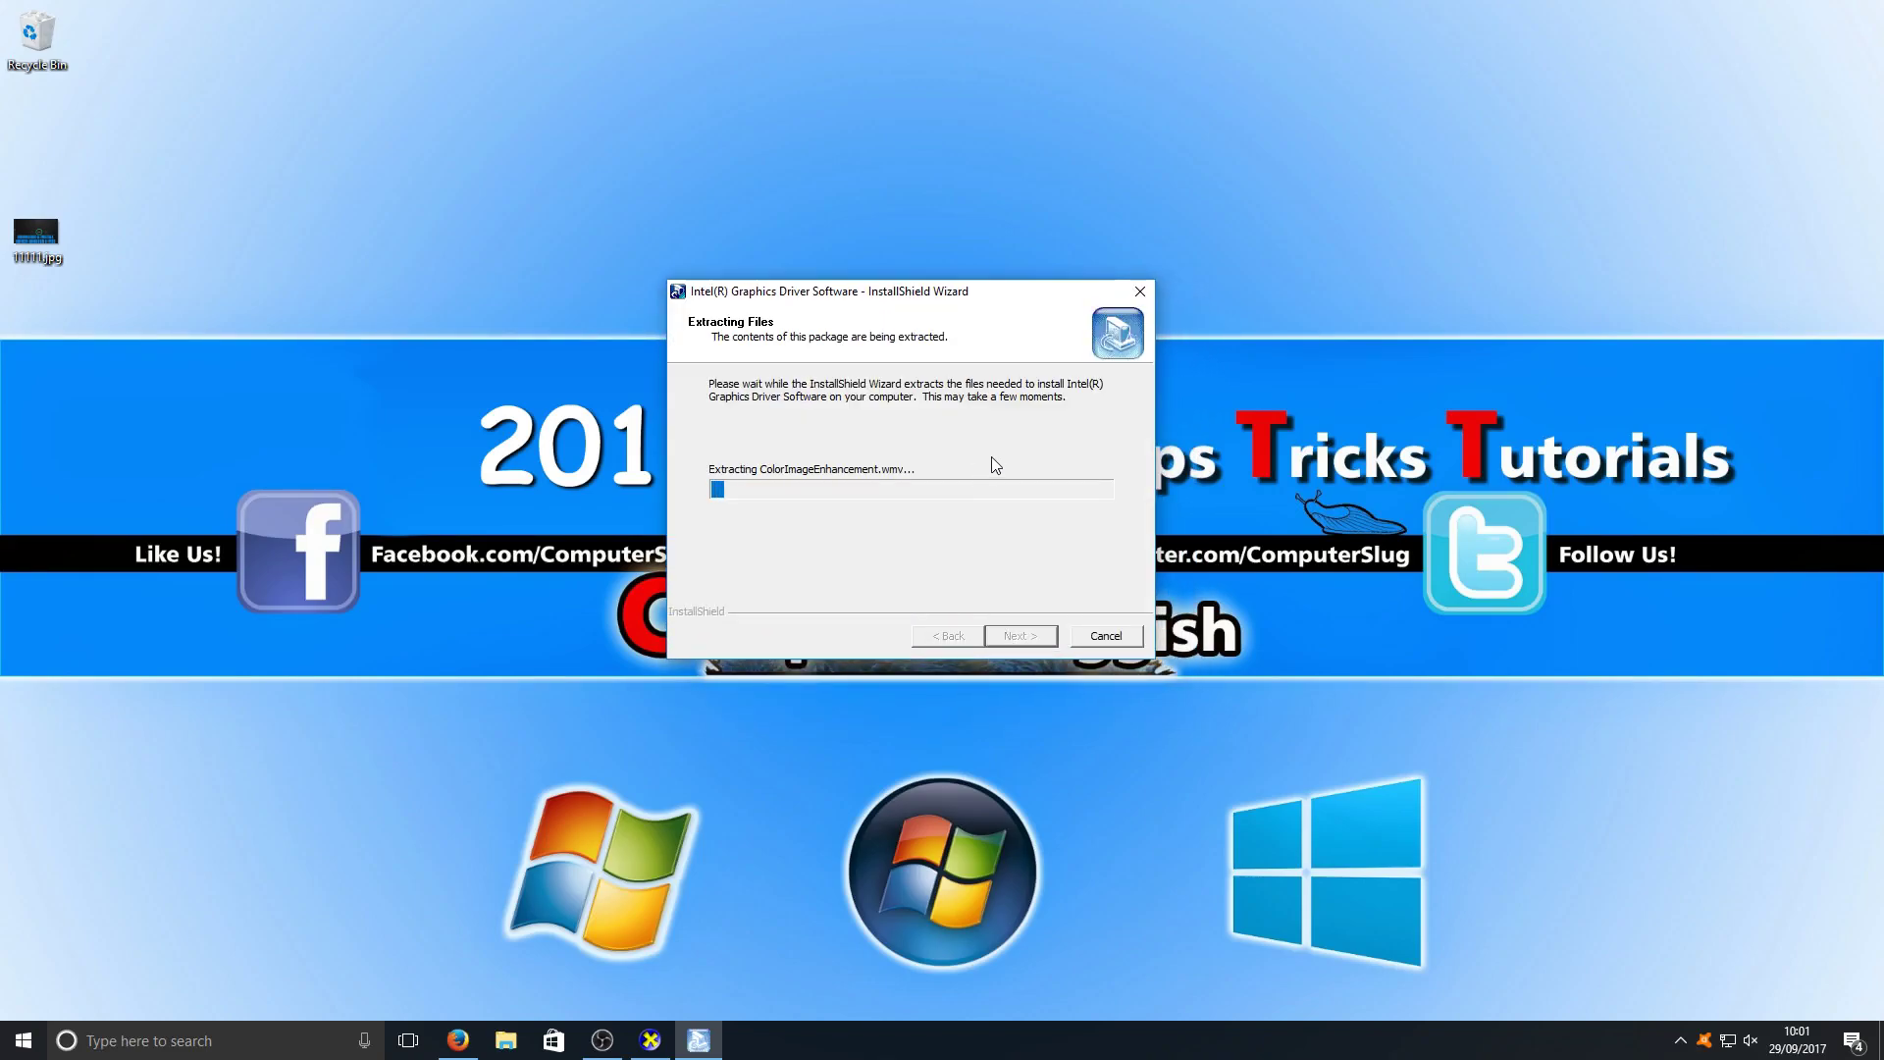